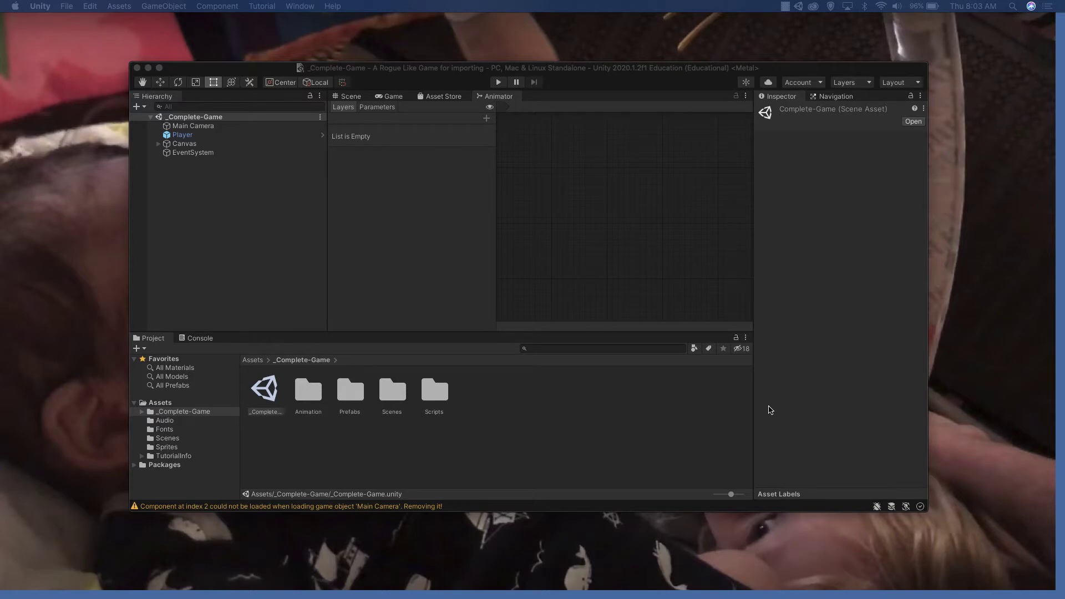
Bring the Unity editor to the front, nudge its window slightly, and show the File menu.
left_click(422, 70)
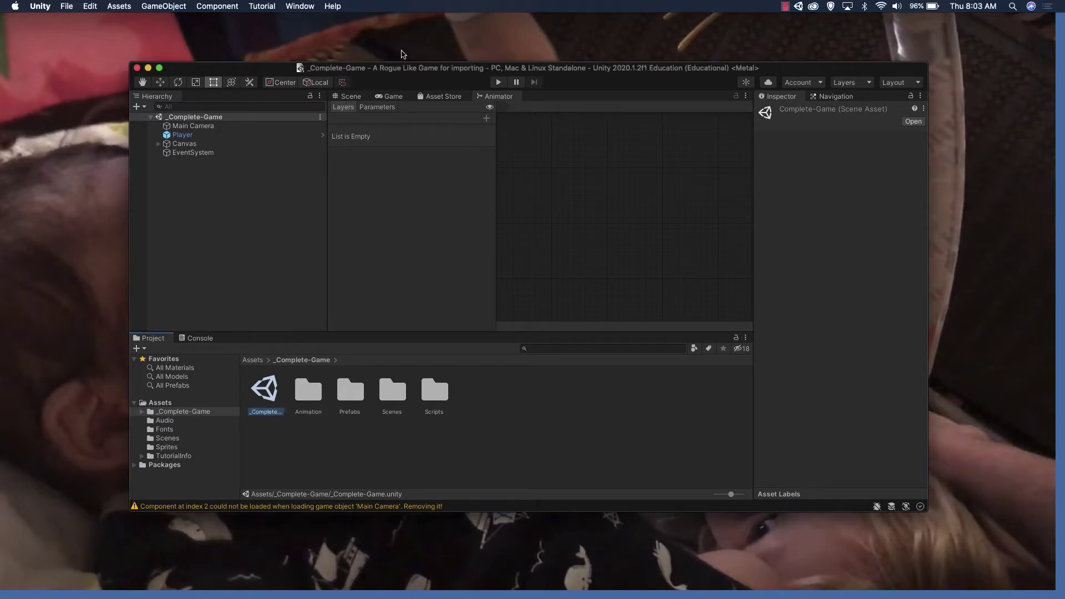
mouse_move(411, 68)
left_mouse_down()
mouse_move(429, 76)
mouse_move(416, 80)
left_mouse_up()
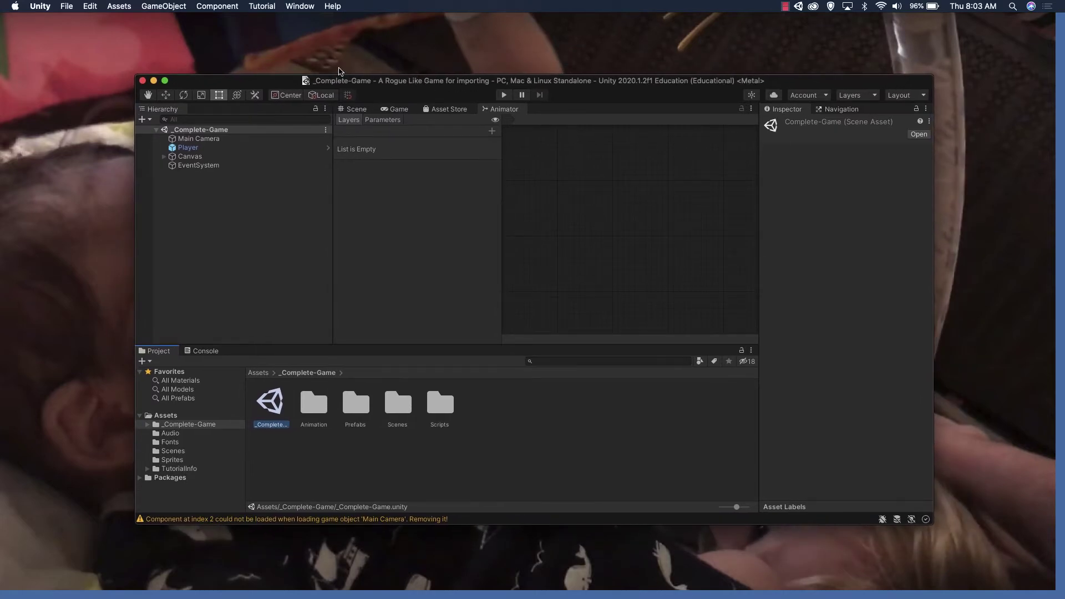
left_click(65, 6)
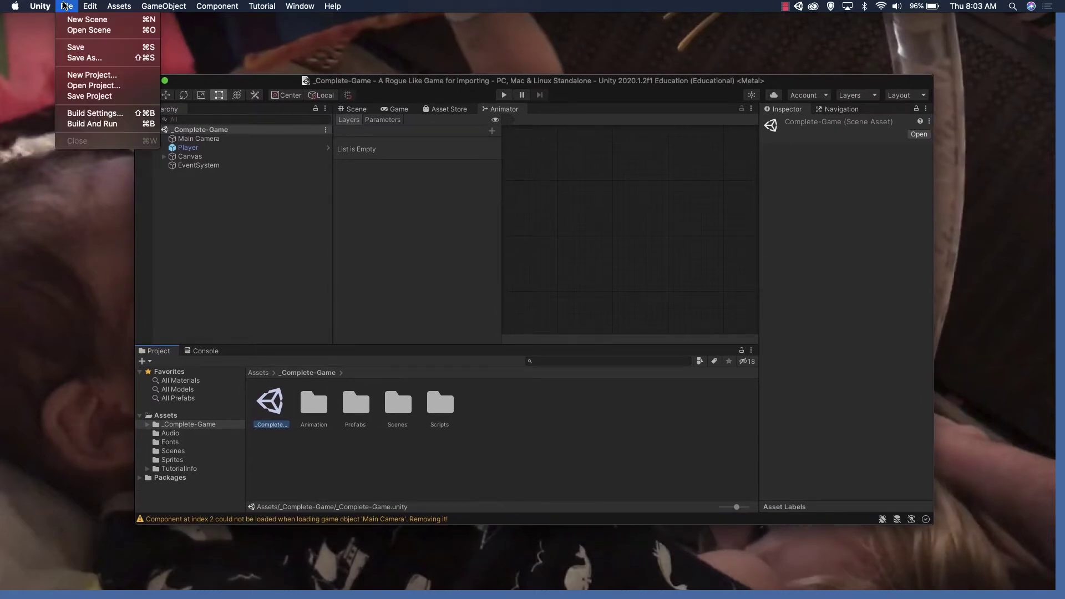
Start a new empty Untitled scene with only a Main Camera.
left_click(67, 21)
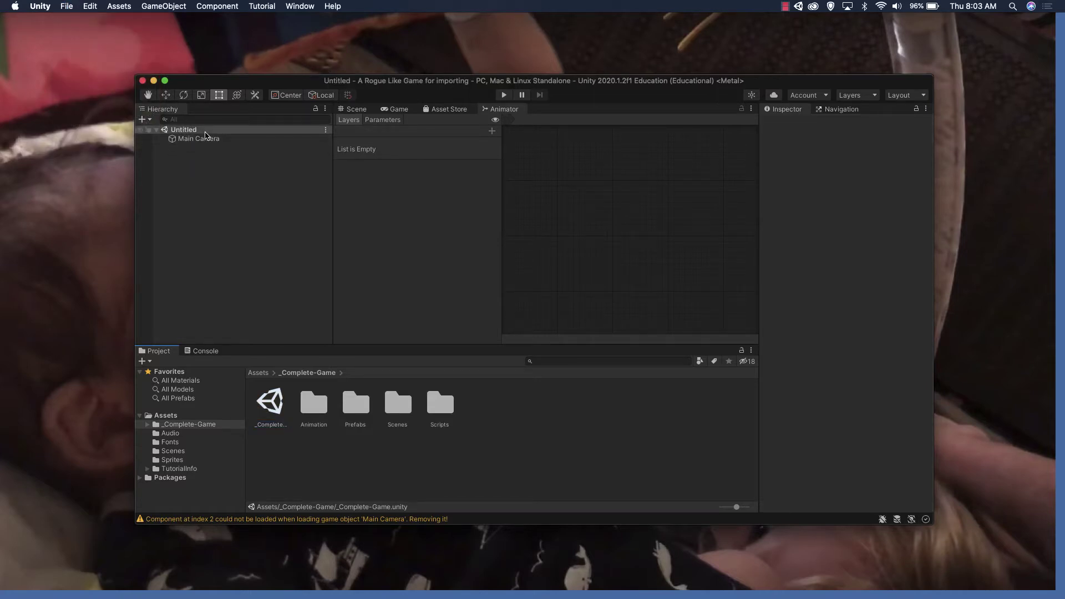
Create a folder named Game Animations in the top-level Assets folder.
left_click(164, 416)
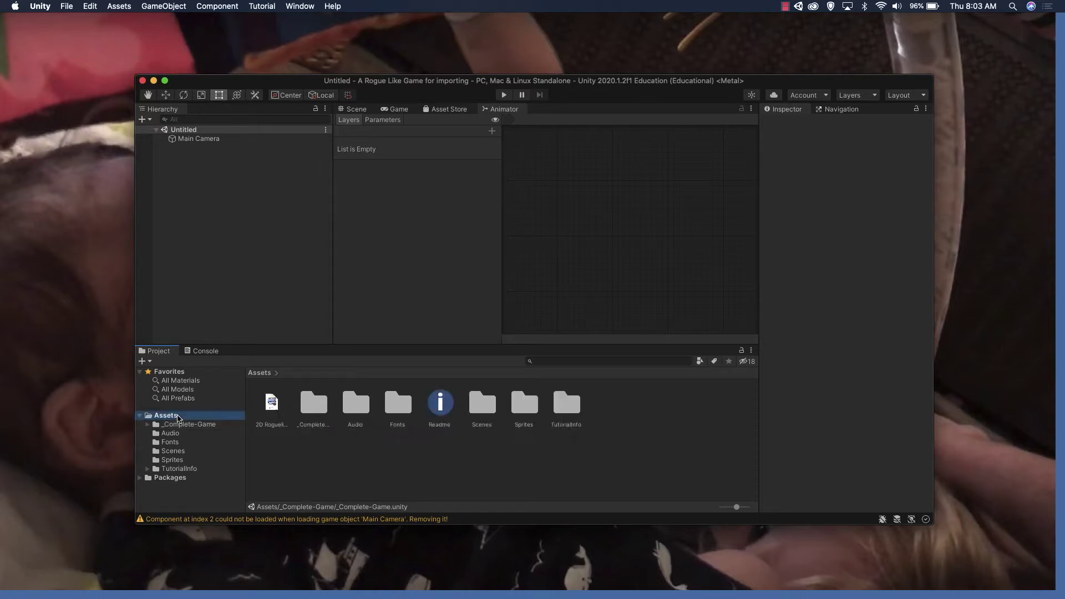
right_click(160, 425)
left_click(163, 417)
right_click(311, 475)
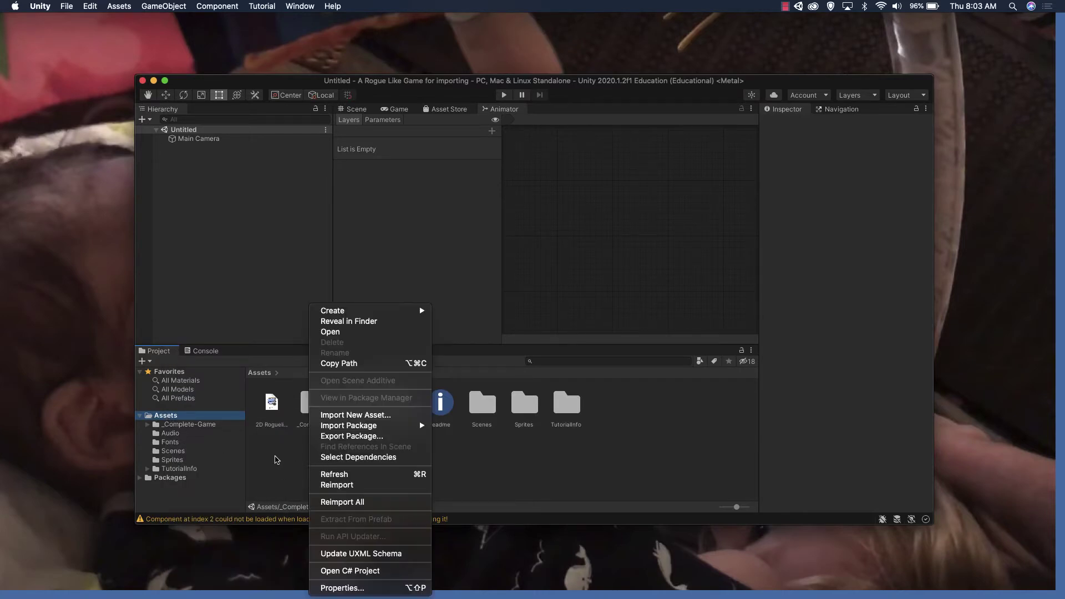
left_click(304, 471)
right_click(304, 471)
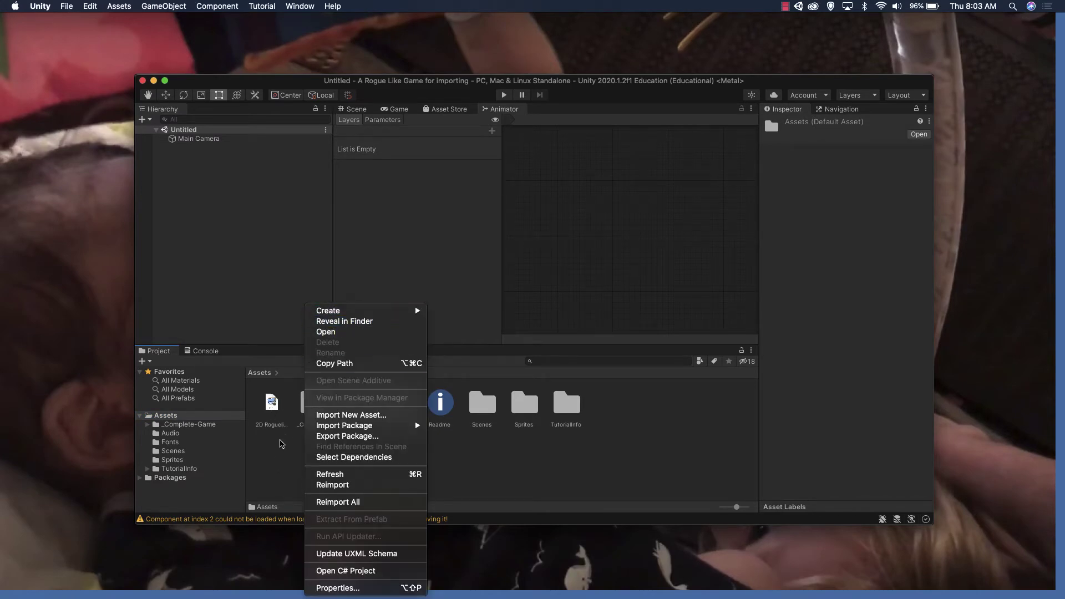
mouse_move(369, 315)
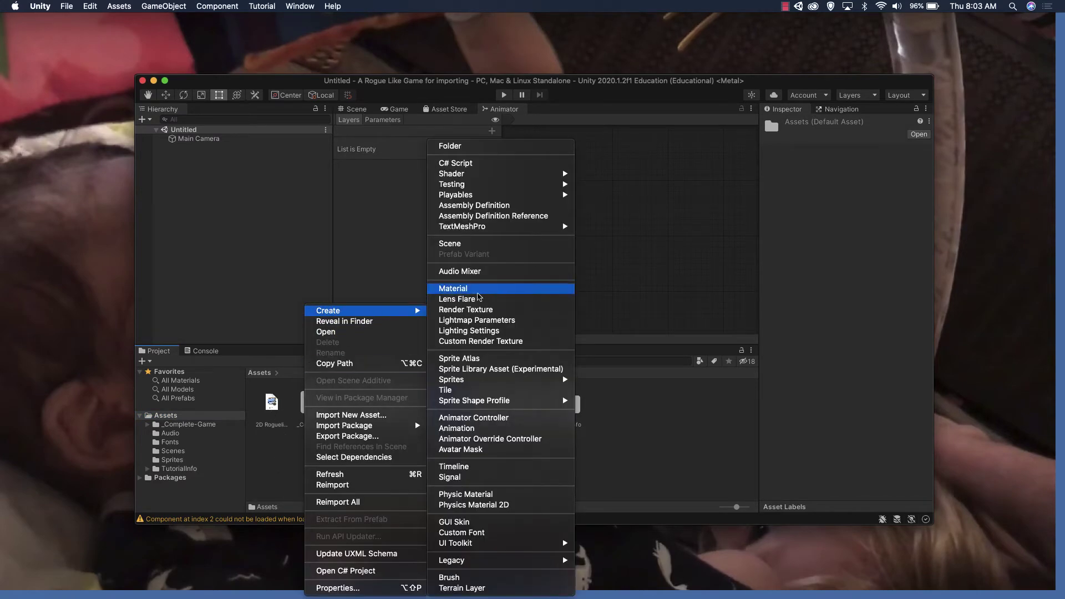
left_click(480, 145)
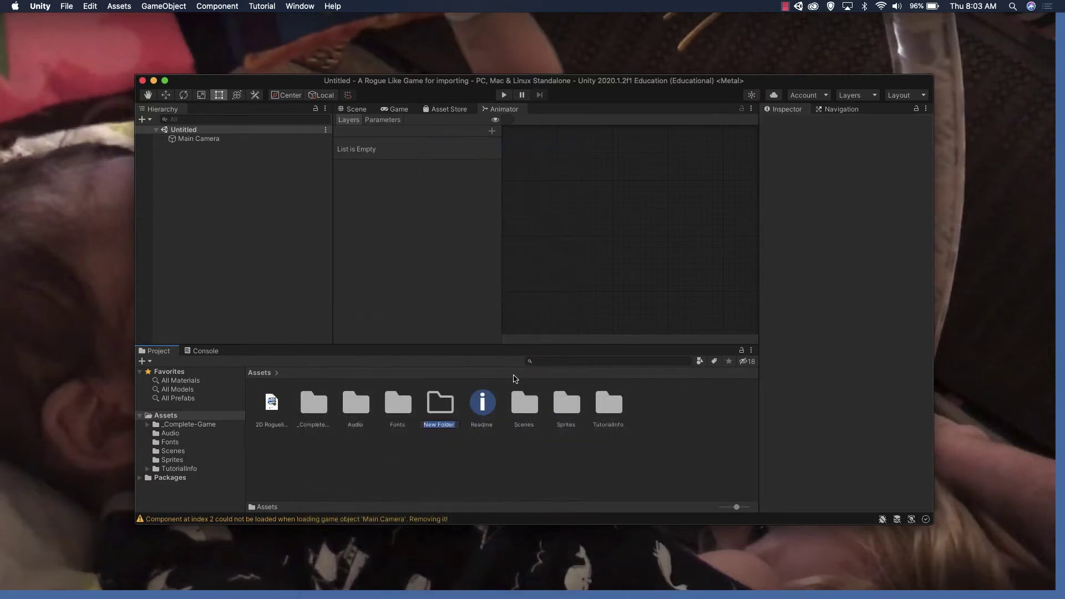
type("Game Anima")
type("tions")
key("Return")
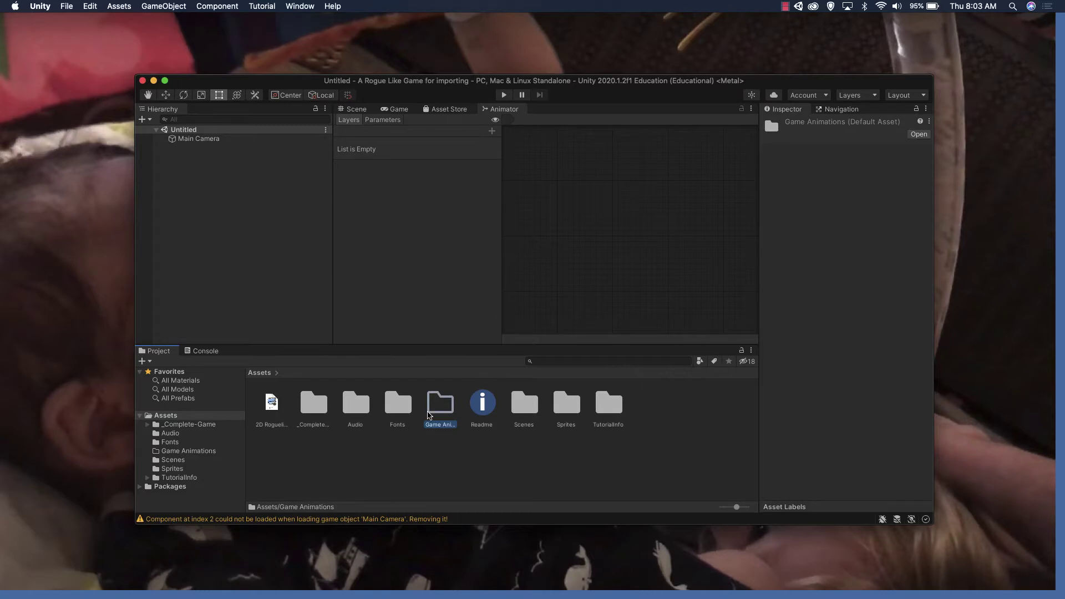
Inside Game Animations, create Animations and Controllers subfolders, then return to Assets.
double_click(442, 424)
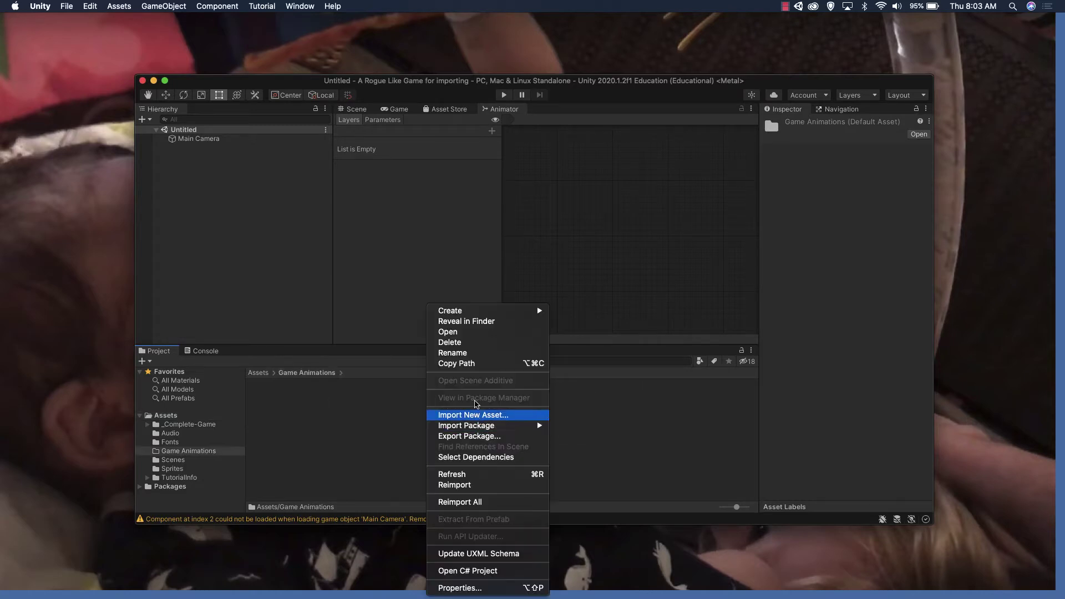
right_click(428, 433)
mouse_move(487, 312)
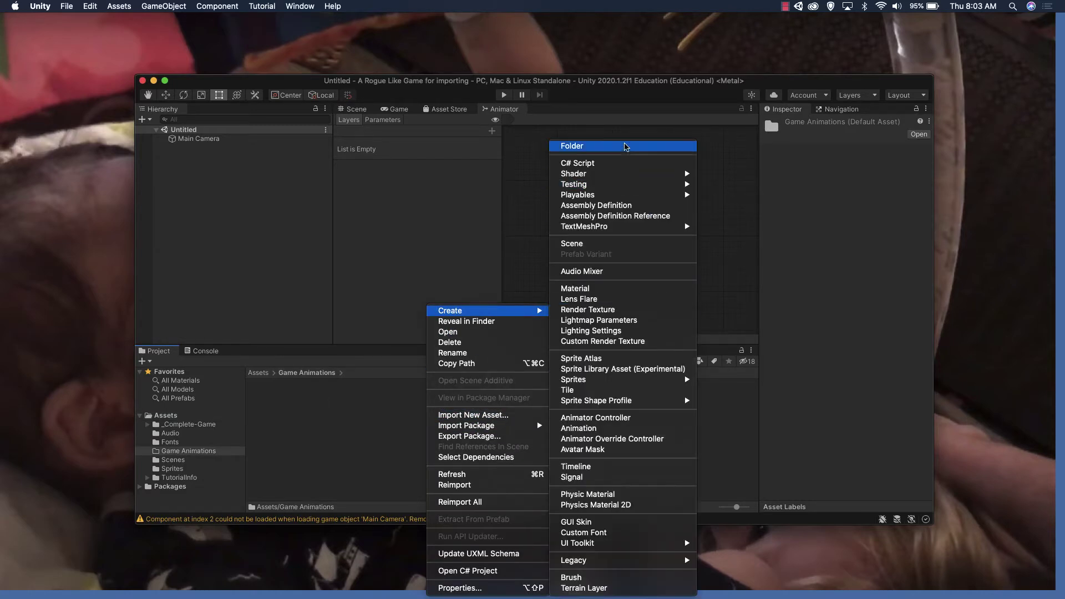
left_click(624, 146)
type("A")
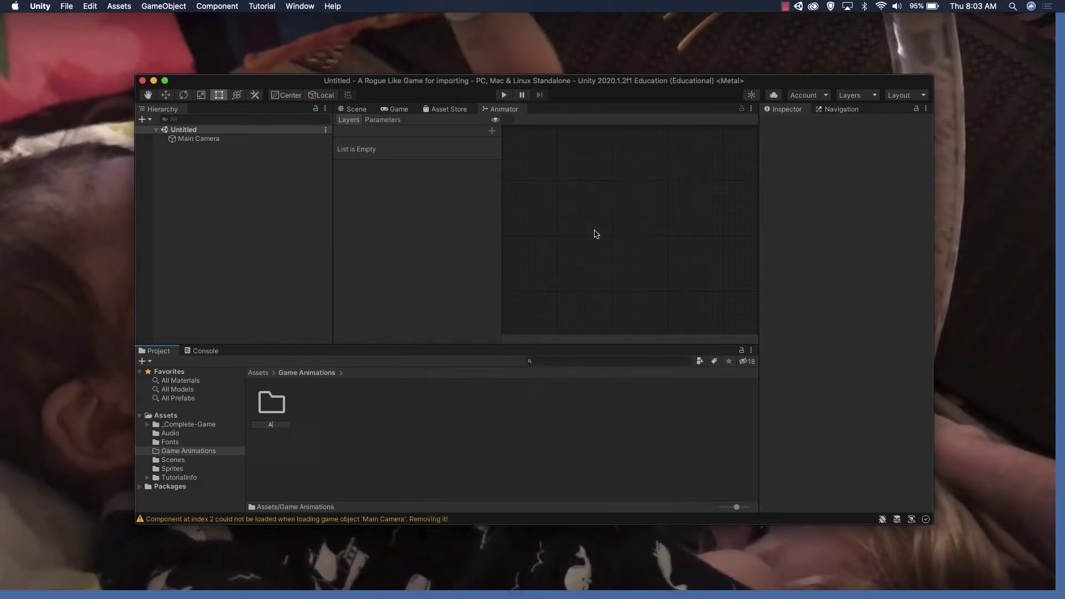
type("nimations")
key("Return")
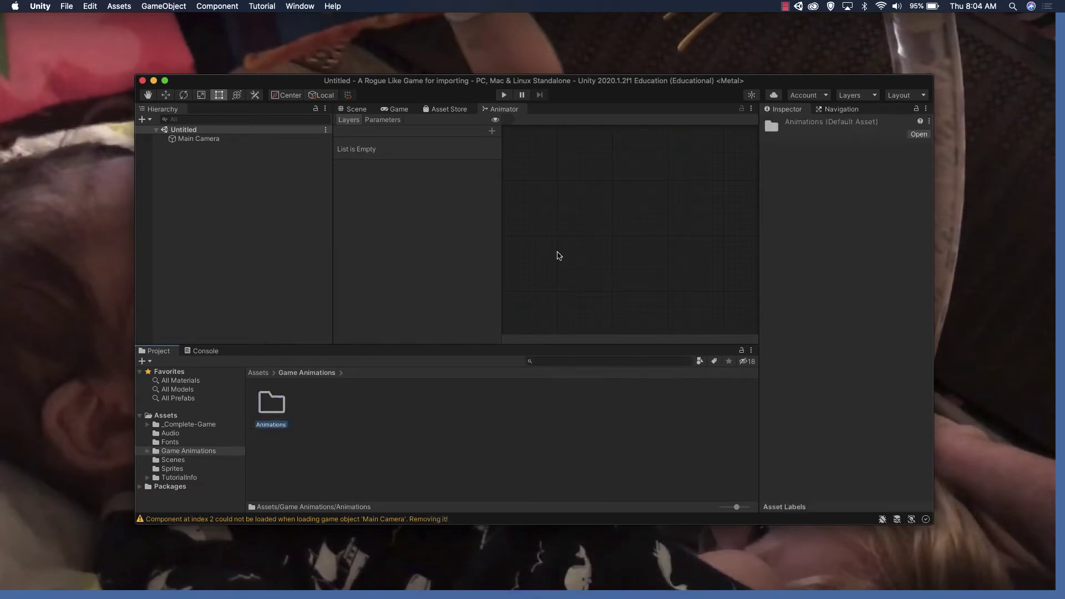
right_click(381, 421)
mouse_move(446, 311)
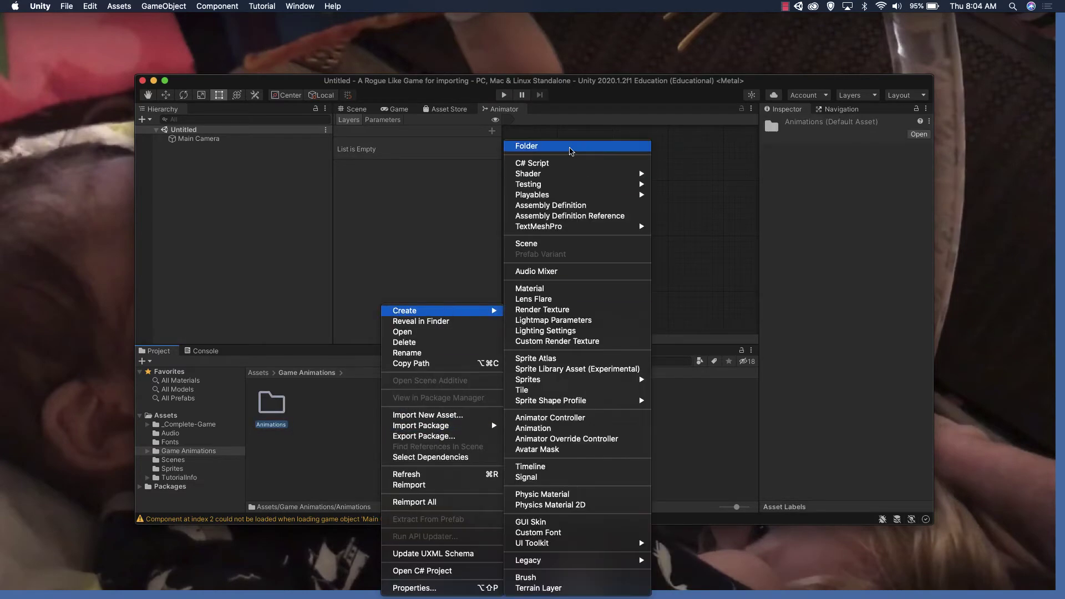
left_click(557, 146)
type("Controllers")
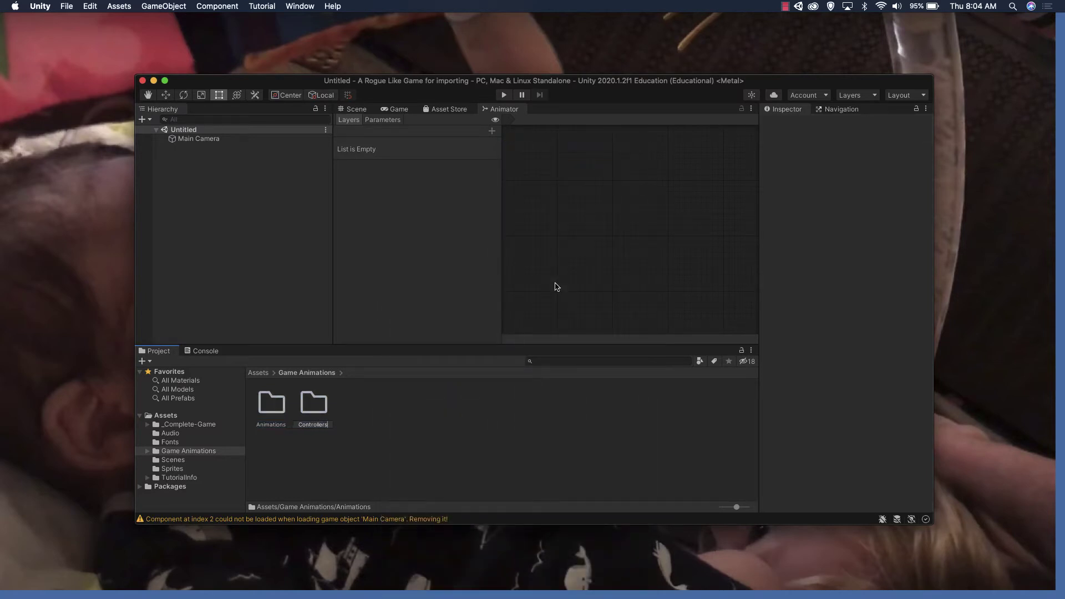
key("Return")
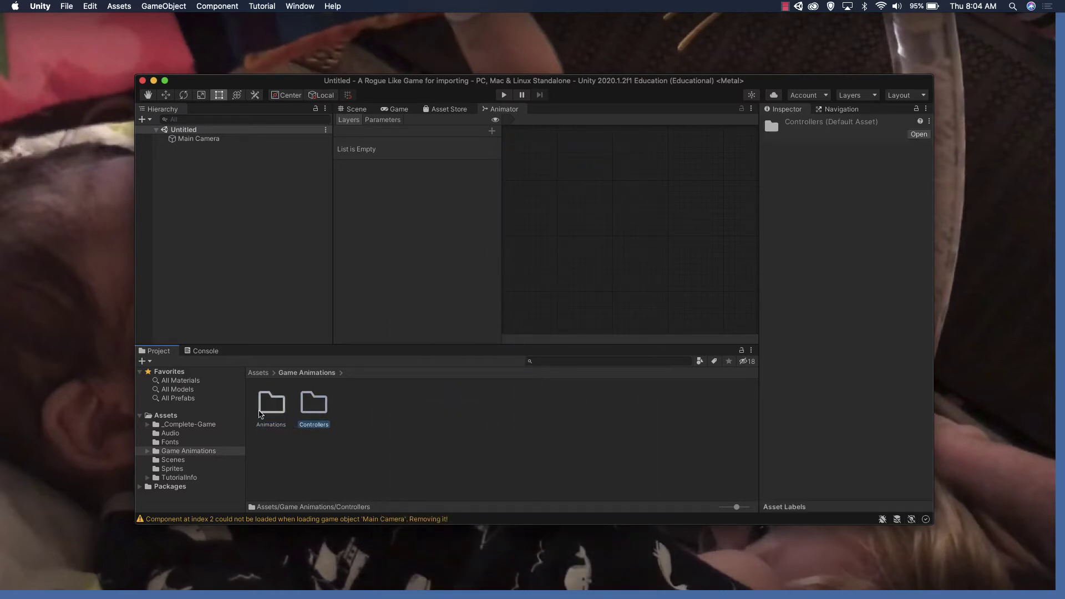
left_click(166, 415)
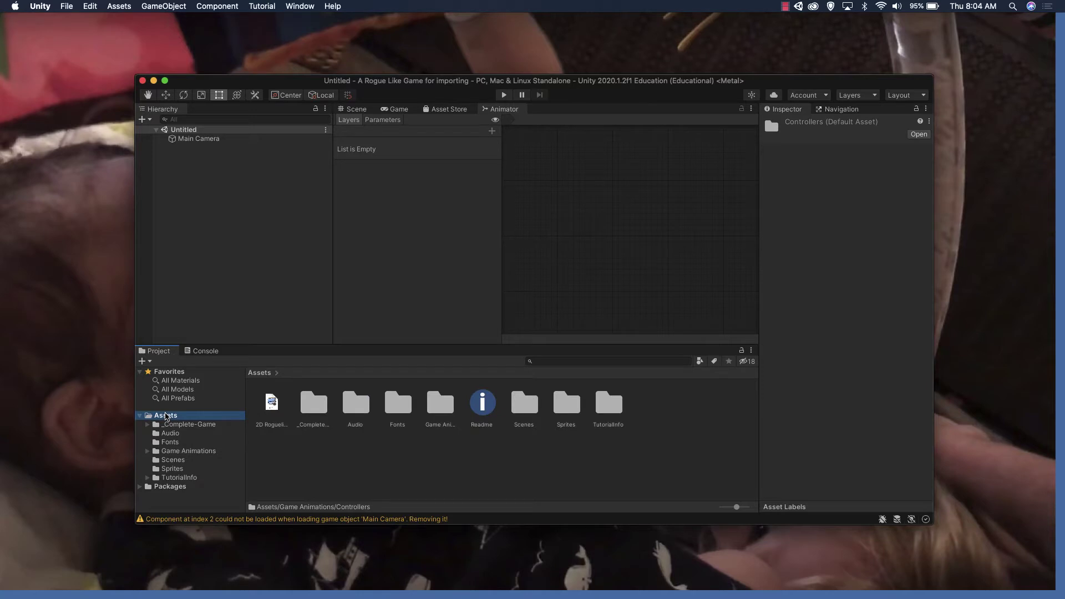
Create a folder named Prefabs next to Game Animations in Assets.
right_click(304, 454)
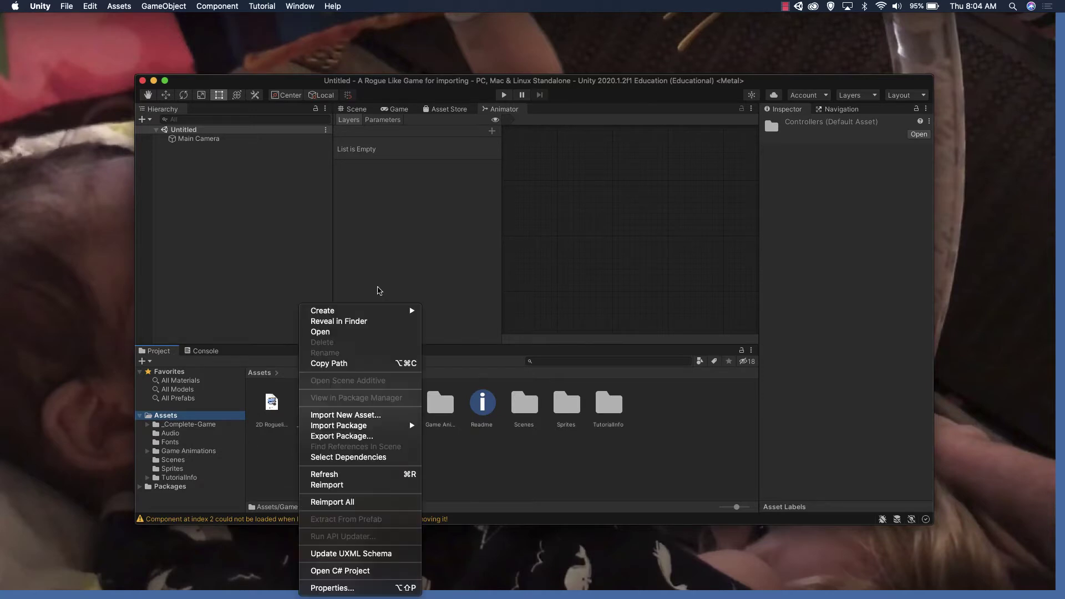
mouse_move(373, 311)
left_click(471, 146)
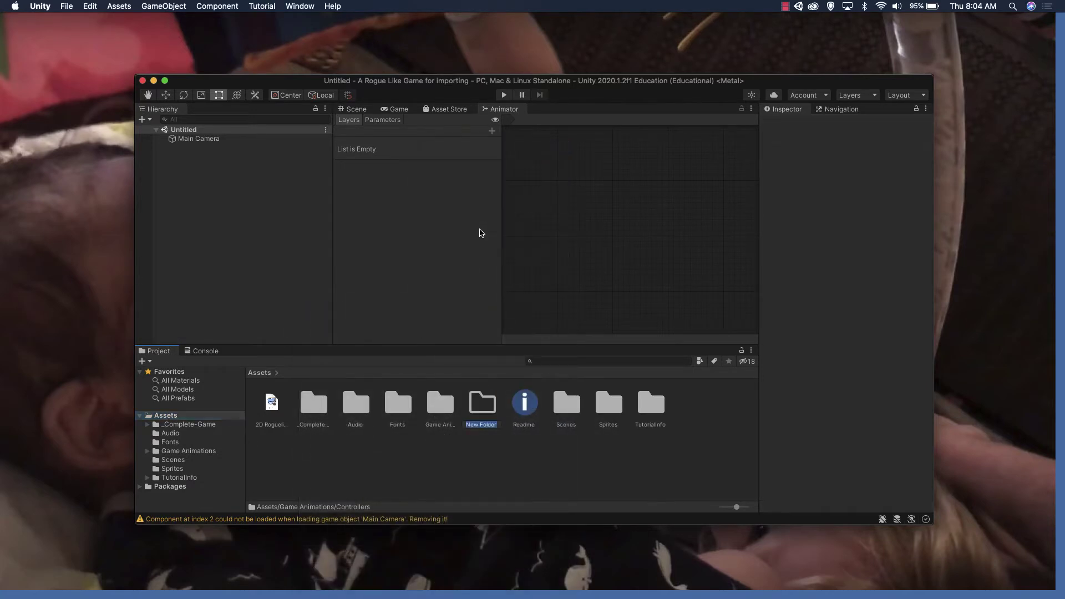
type("Prefabs")
key("Return")
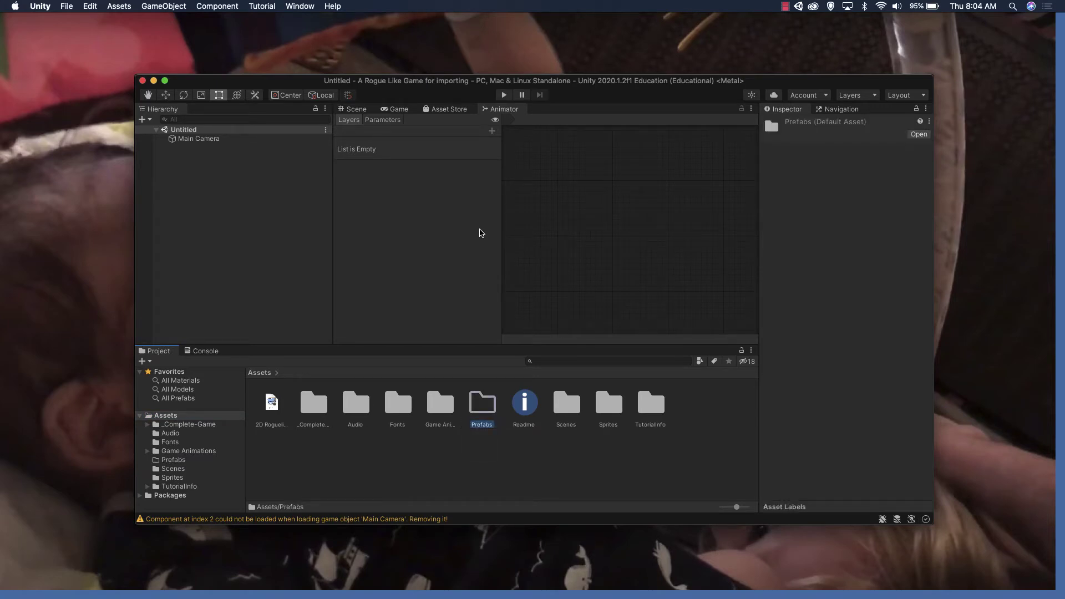
left_click(518, 470)
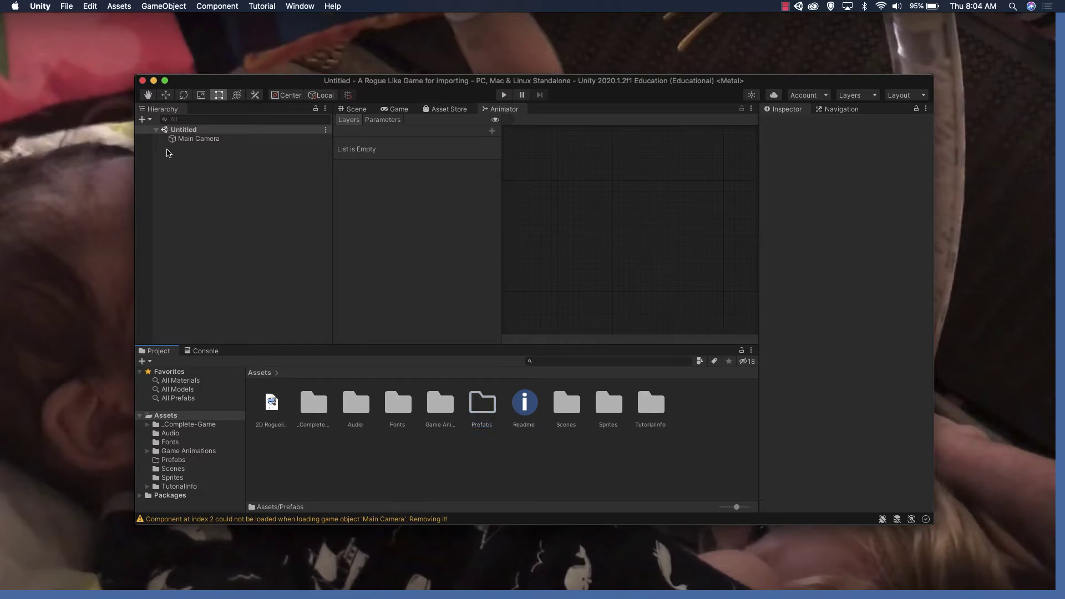
Add an empty GameObject to the Untitled scene.
left_click(177, 131)
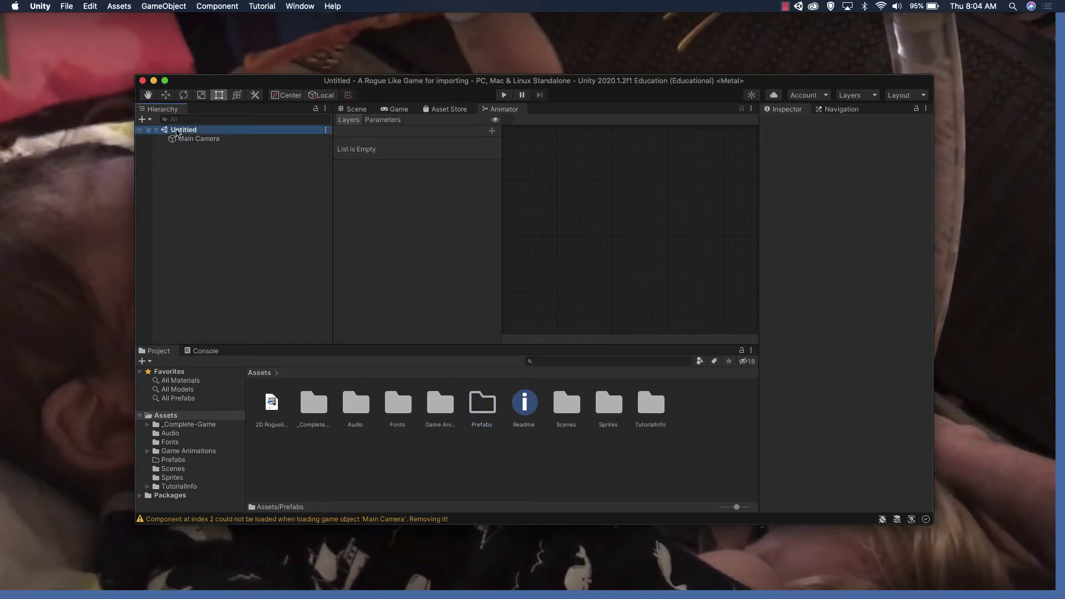
right_click(178, 131)
left_click(172, 143)
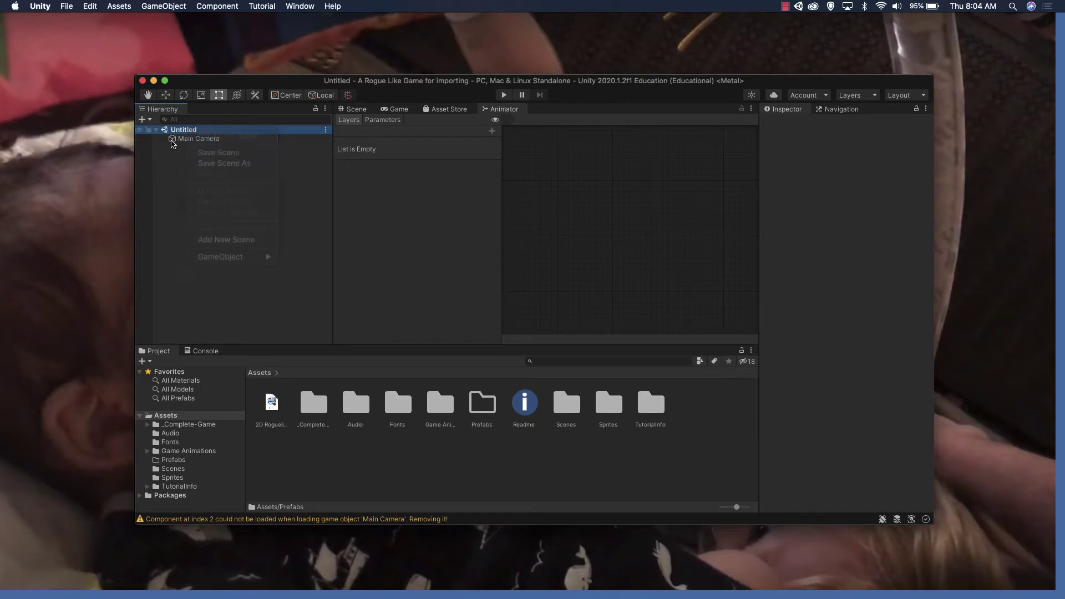
right_click(186, 130)
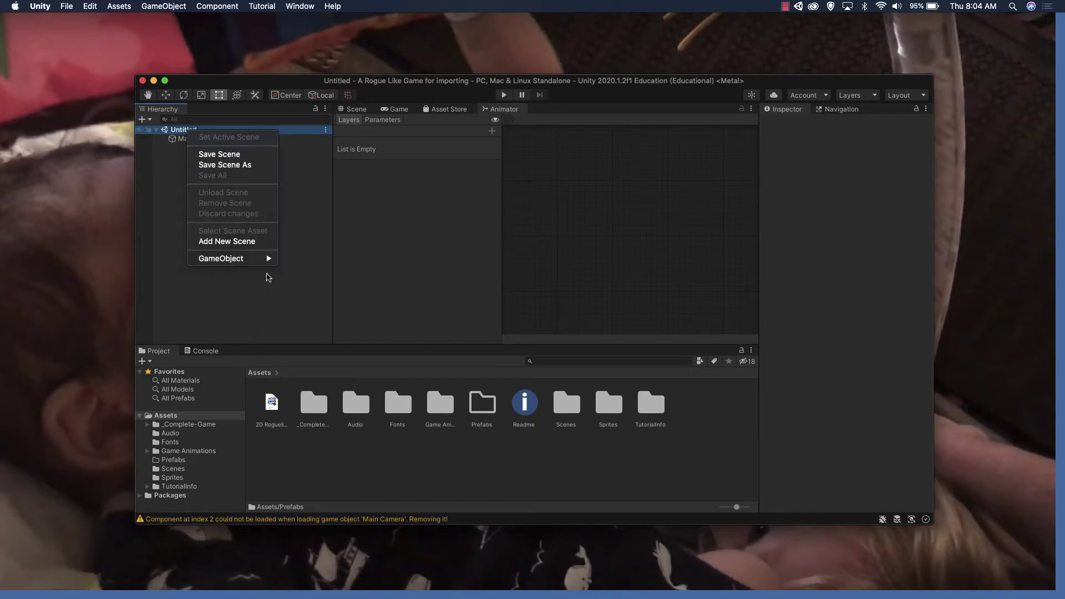
mouse_move(266, 259)
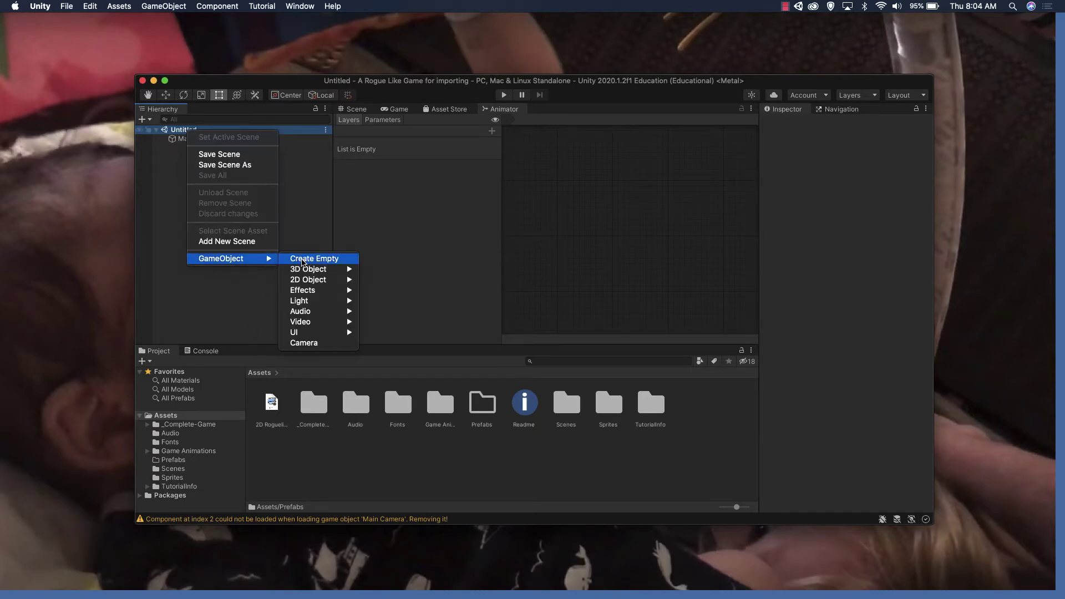
left_click(303, 260)
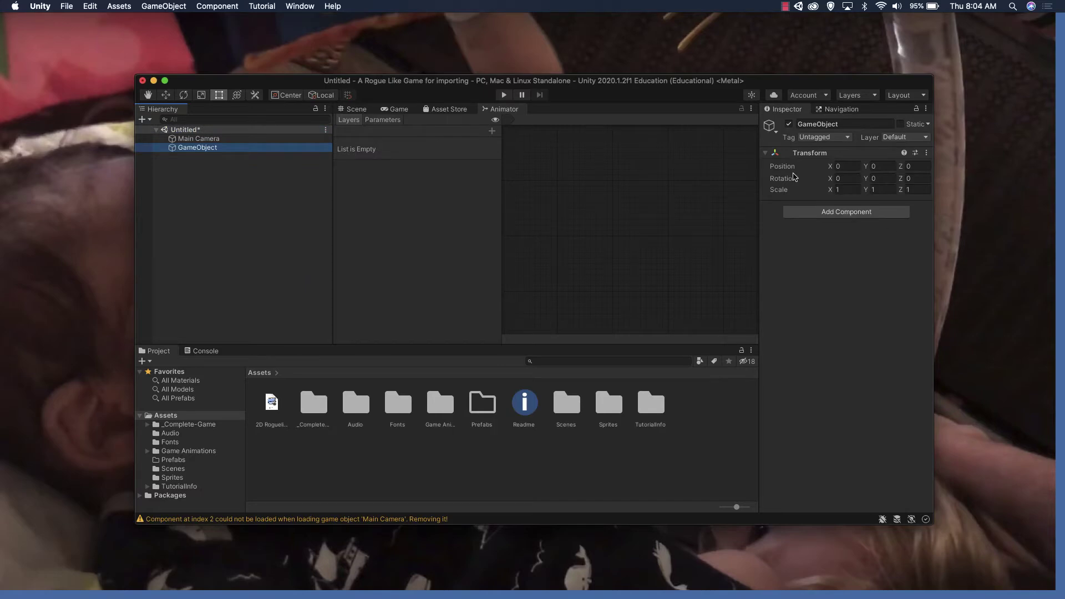
Maximize the editor and rename the new GameObject to Player.
left_click(165, 80)
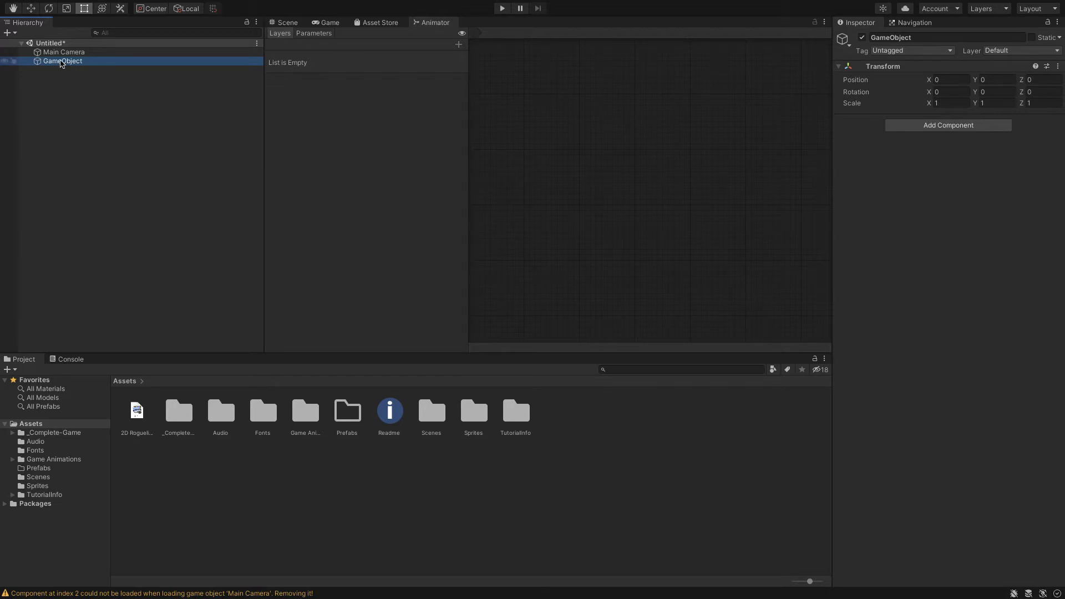
right_click(61, 62)
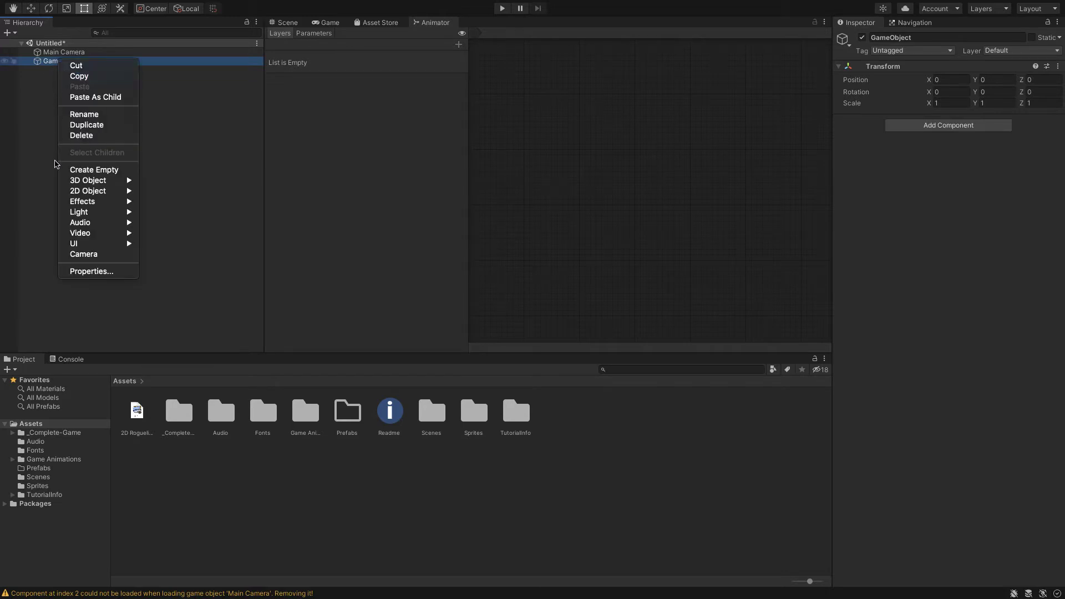
left_click(84, 114)
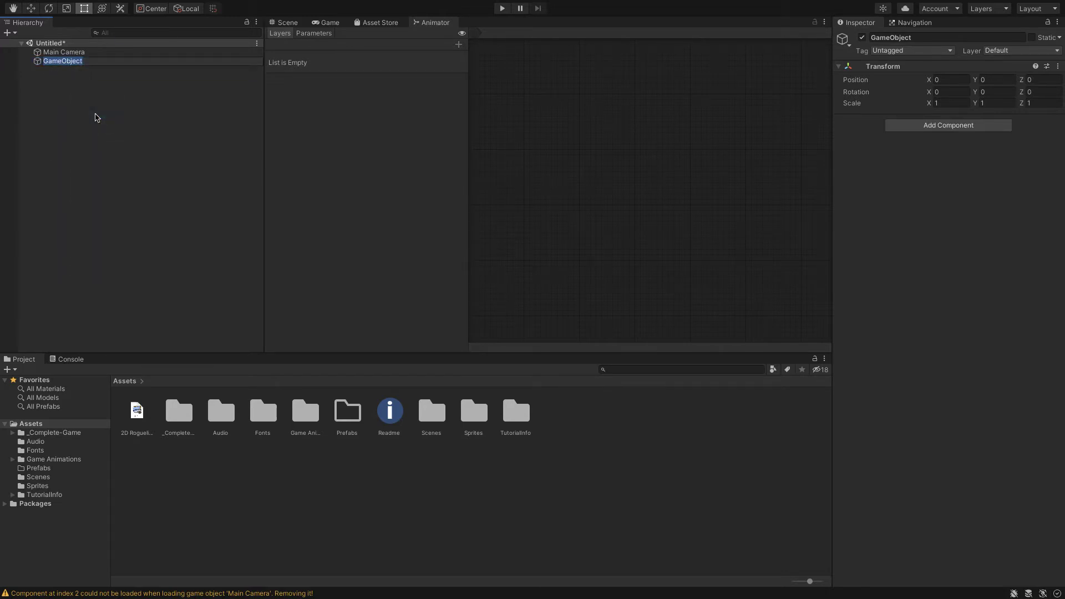
type("Player")
key("Return")
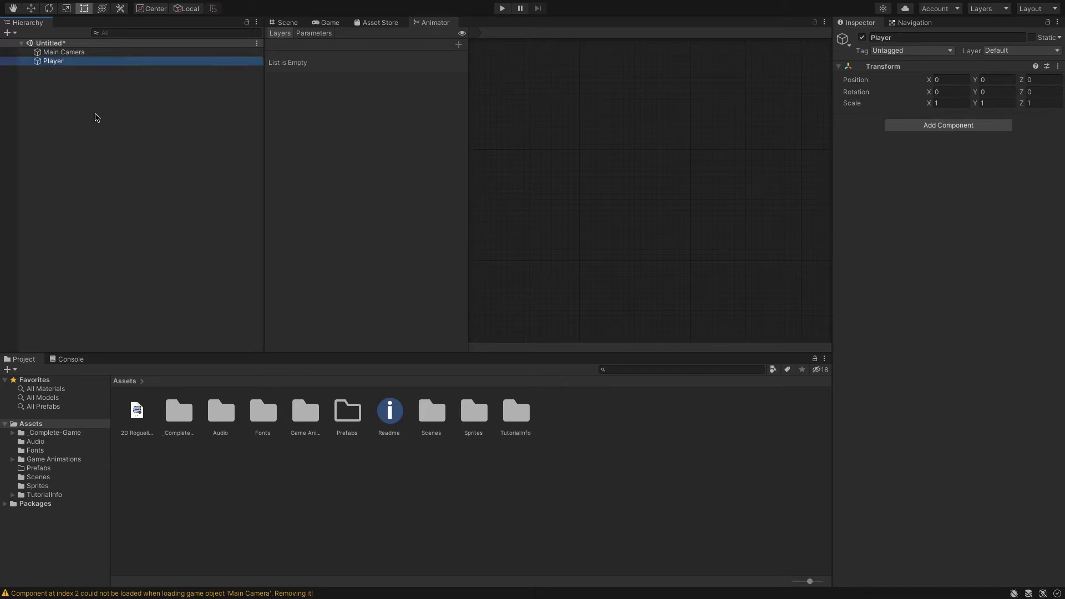
Select the first six sprites of the Scavengers sheet in Assets/Sprites and drop them onto Player.
left_click(28, 487)
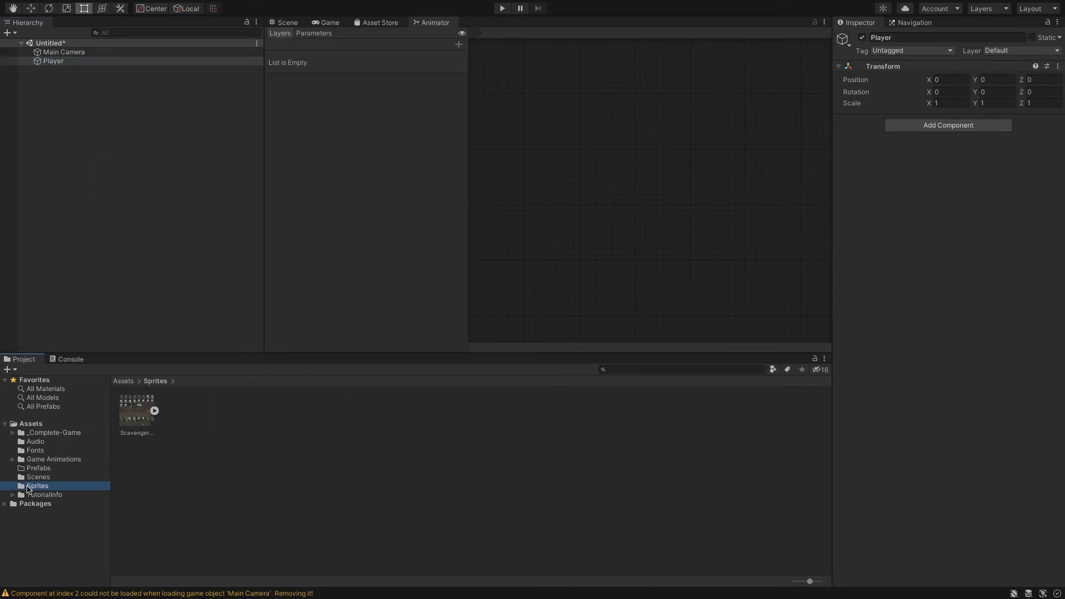
left_click(155, 412)
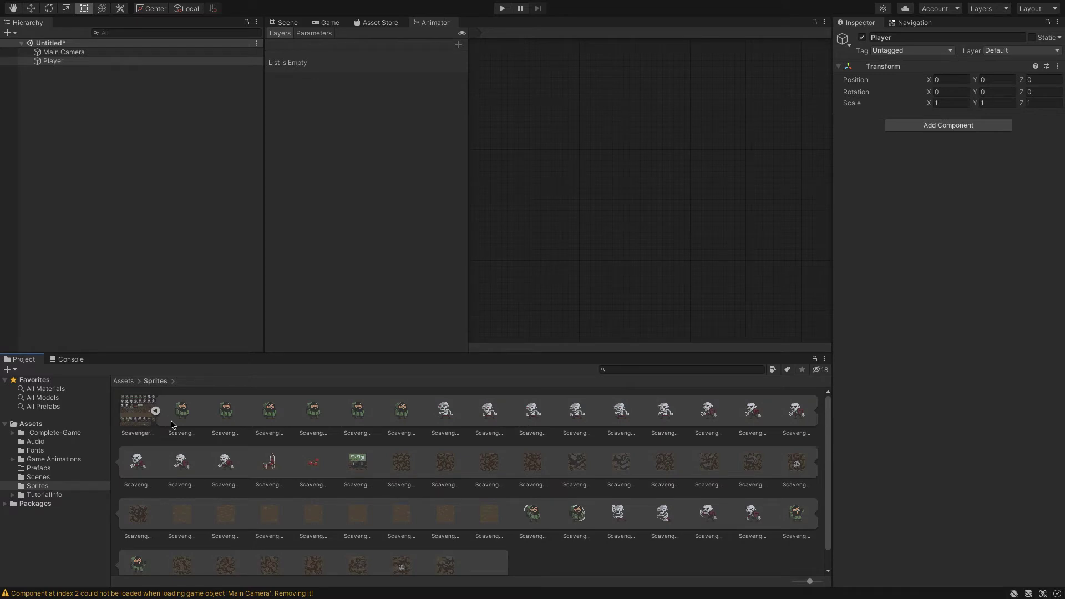
left_click(172, 424)
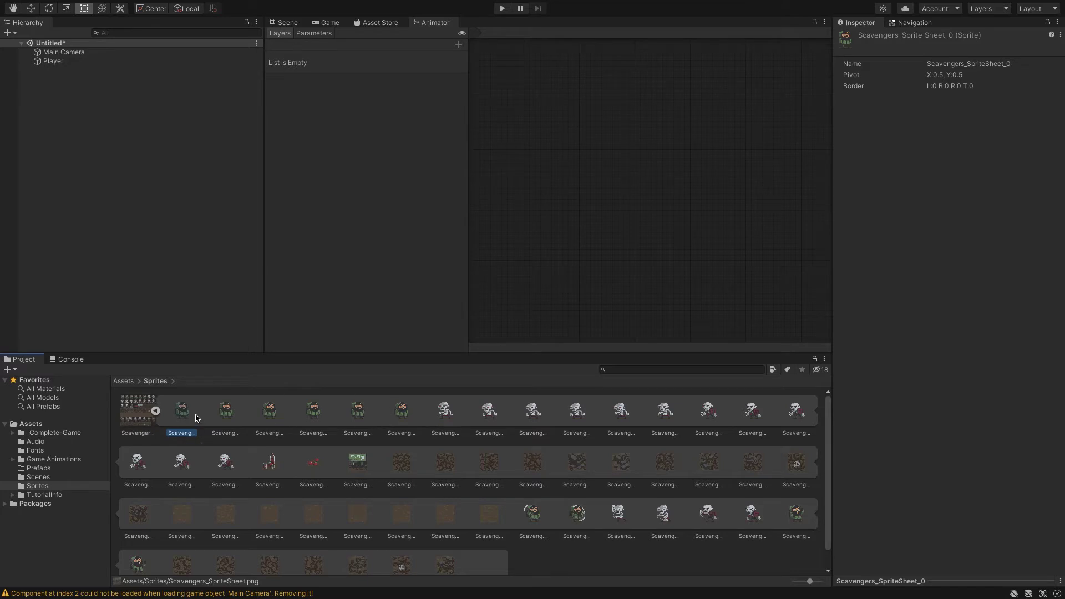
left_click(216, 413)
left_click(187, 411)
left_click(396, 415, "shift")
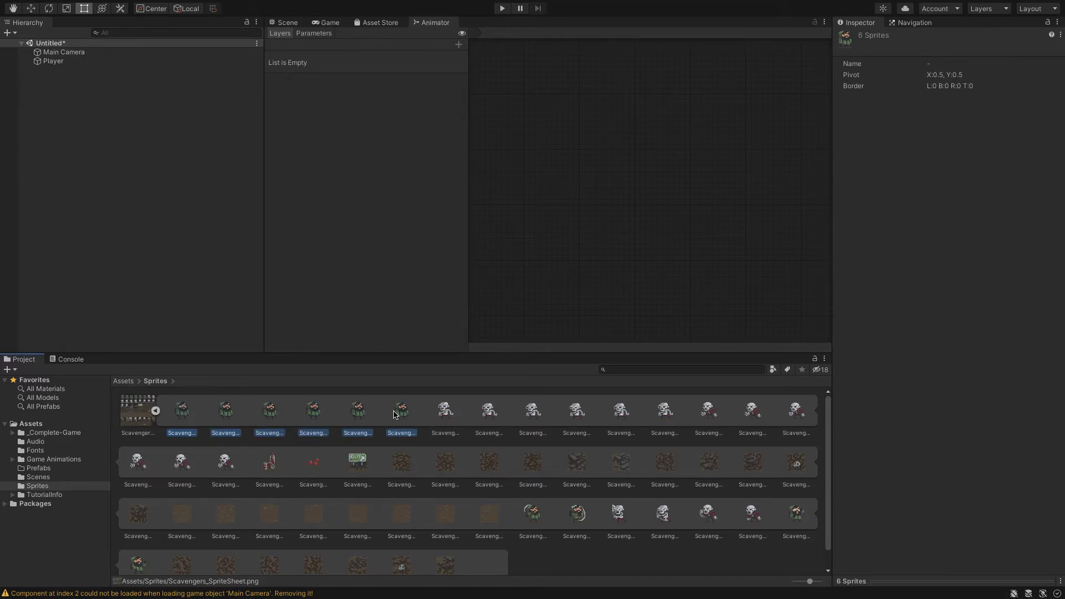
left_click_drag(178, 411, 54, 62)
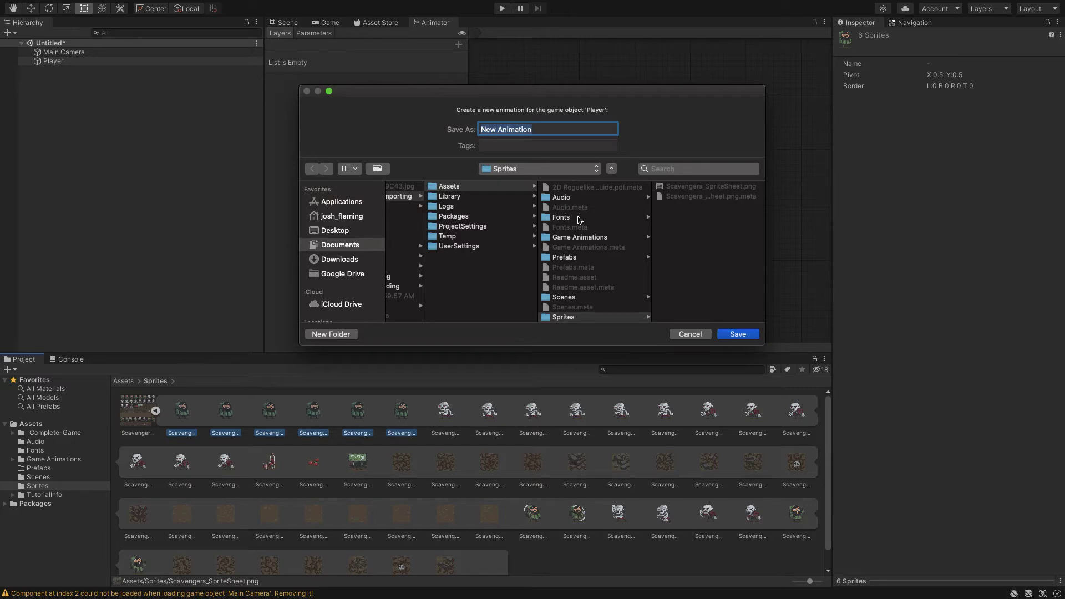
Save the new animation as playerIdle inside the Game Animations folder.
left_click(589, 237)
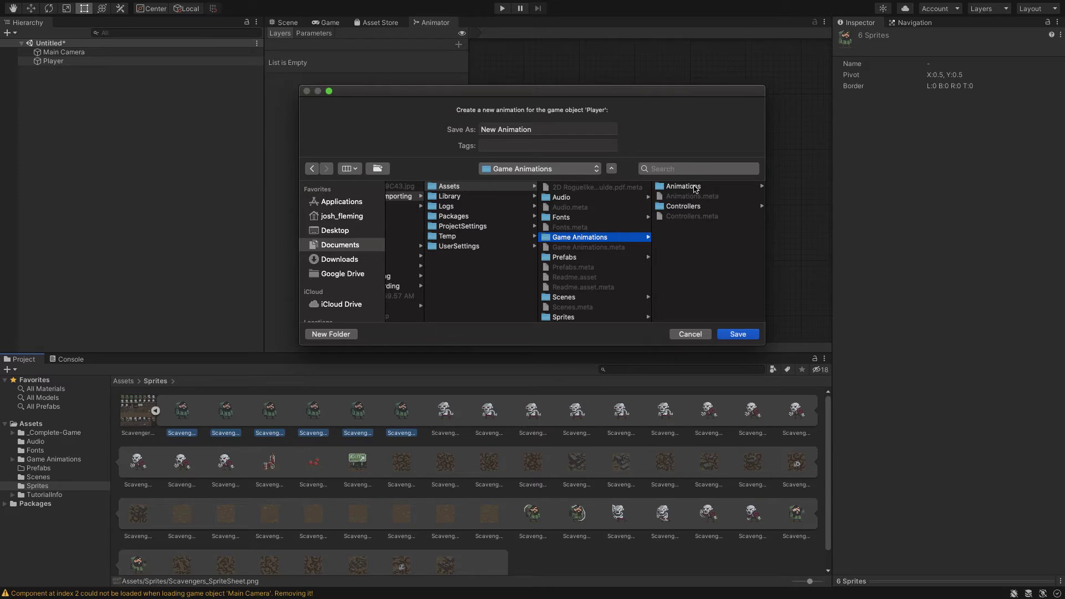
left_click(531, 130)
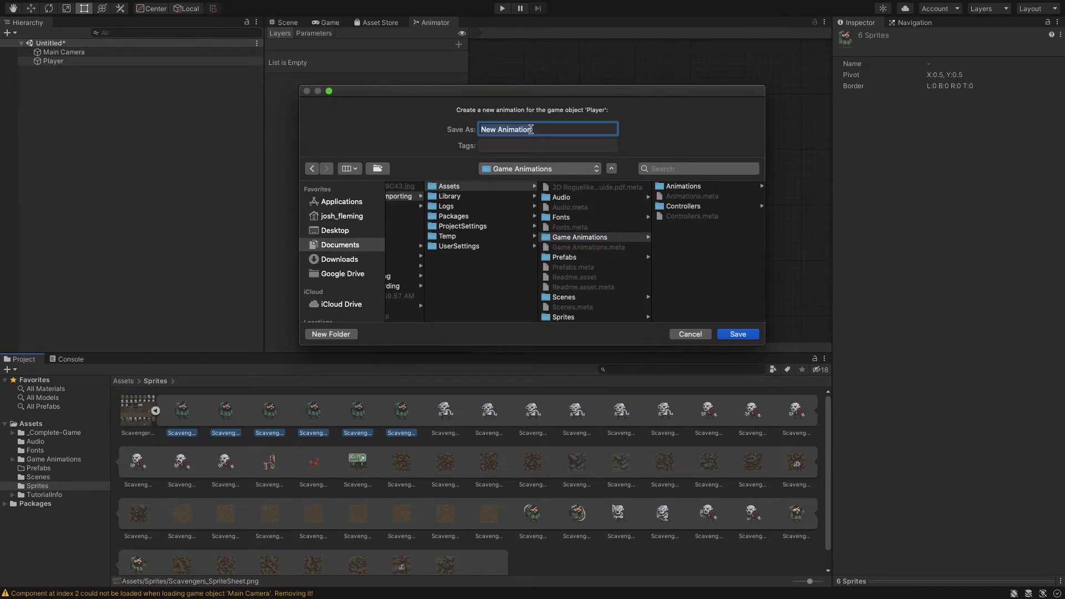
type("playerIdle")
left_click(743, 335)
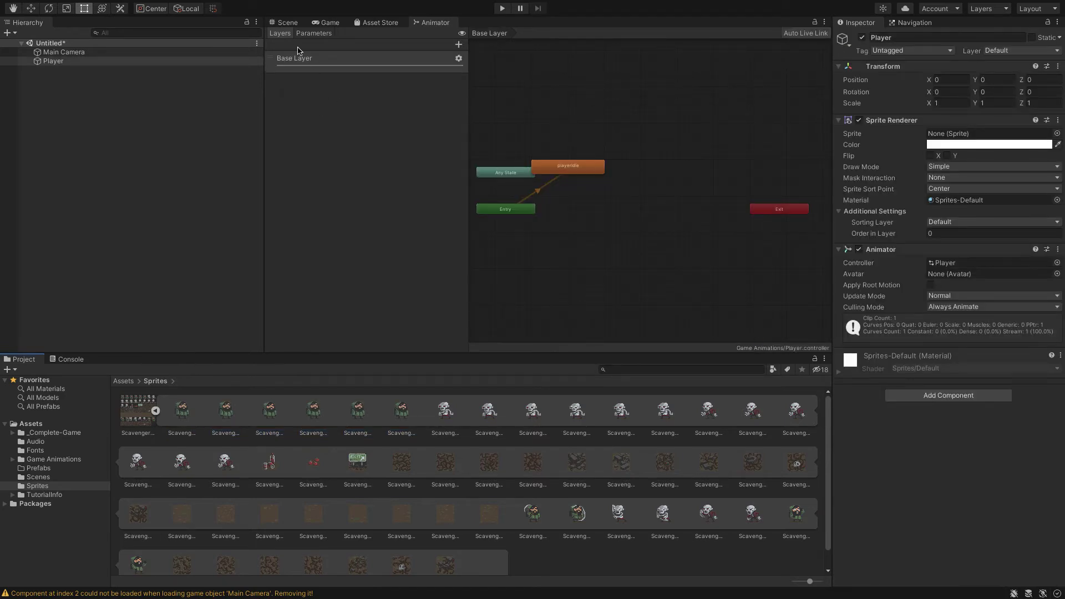
Open Game Animations and inspect the Player controller's state graph and the playerIdle clip.
left_click(292, 25)
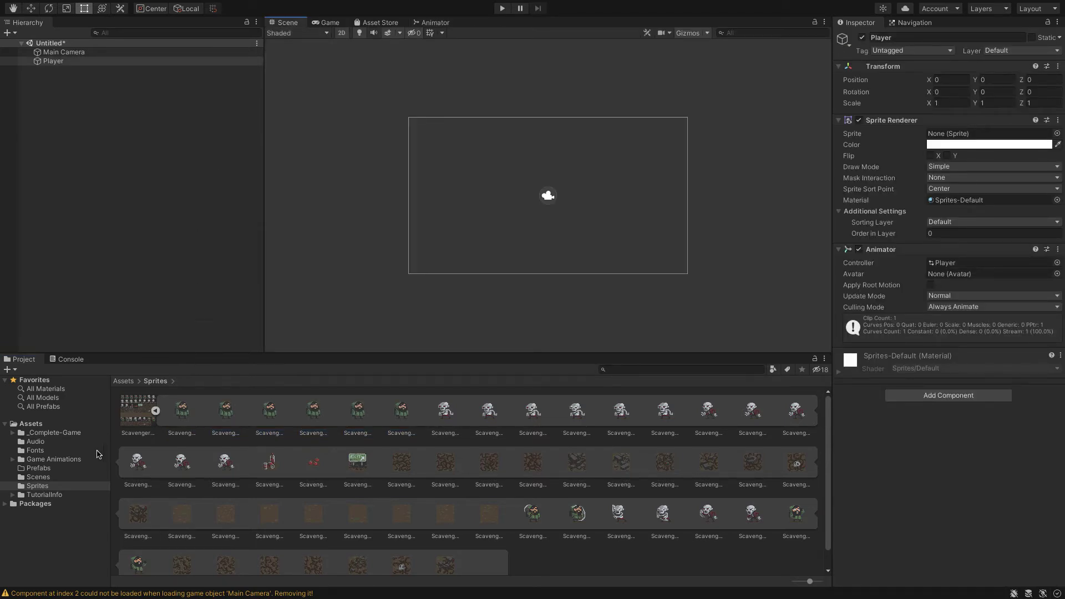
left_click(37, 460)
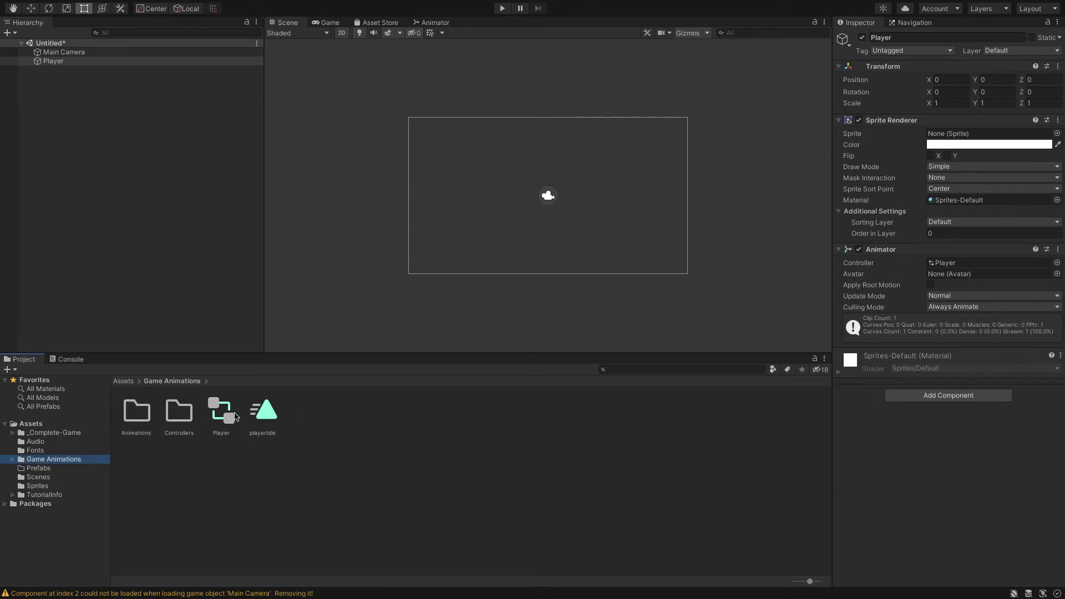
left_click(228, 418)
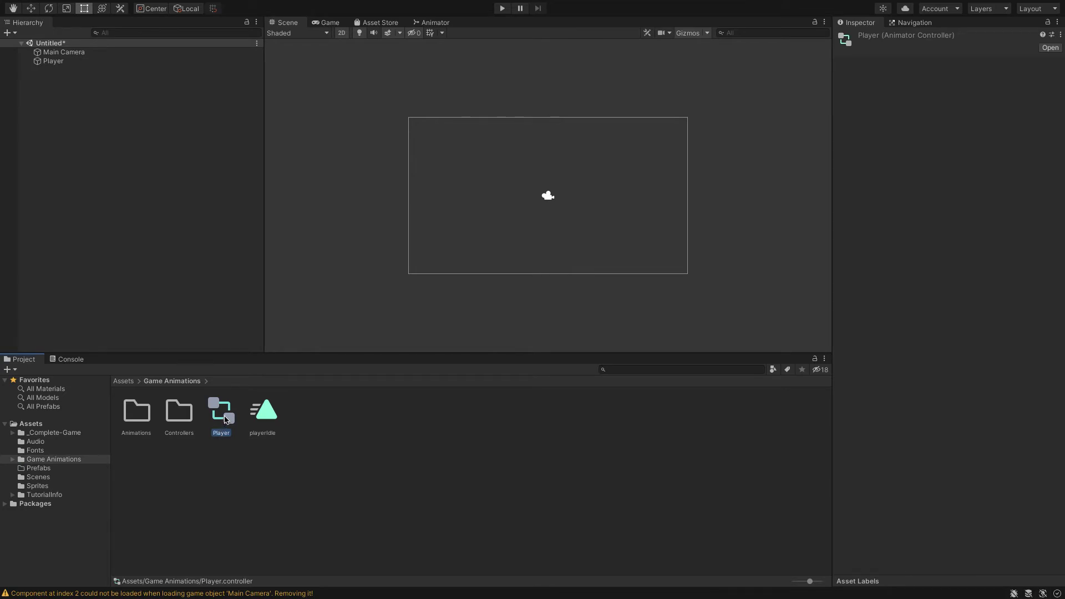
double_click(226, 420)
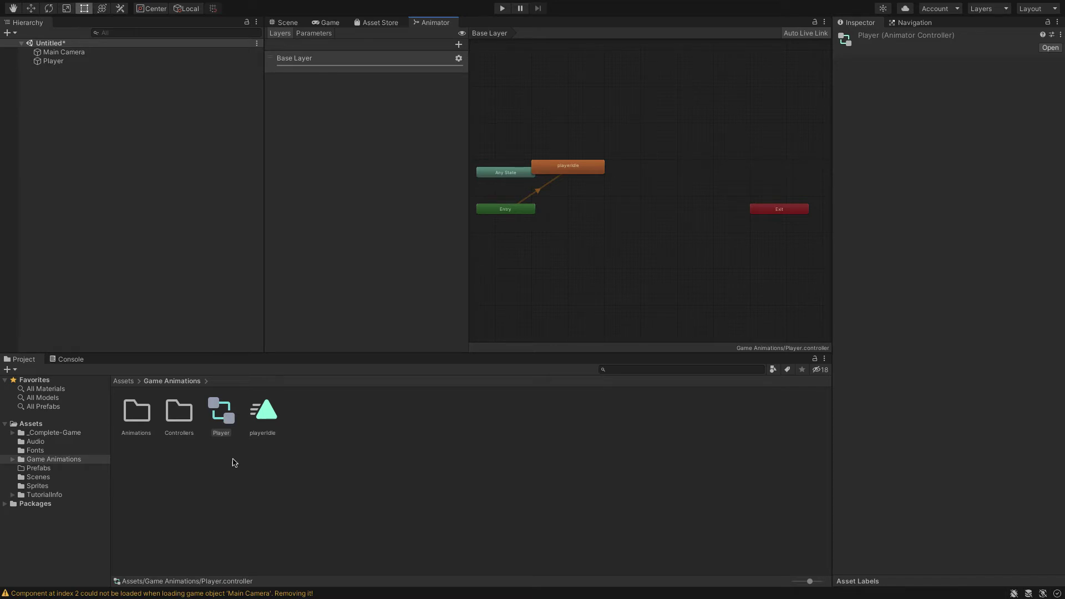
left_click(273, 420)
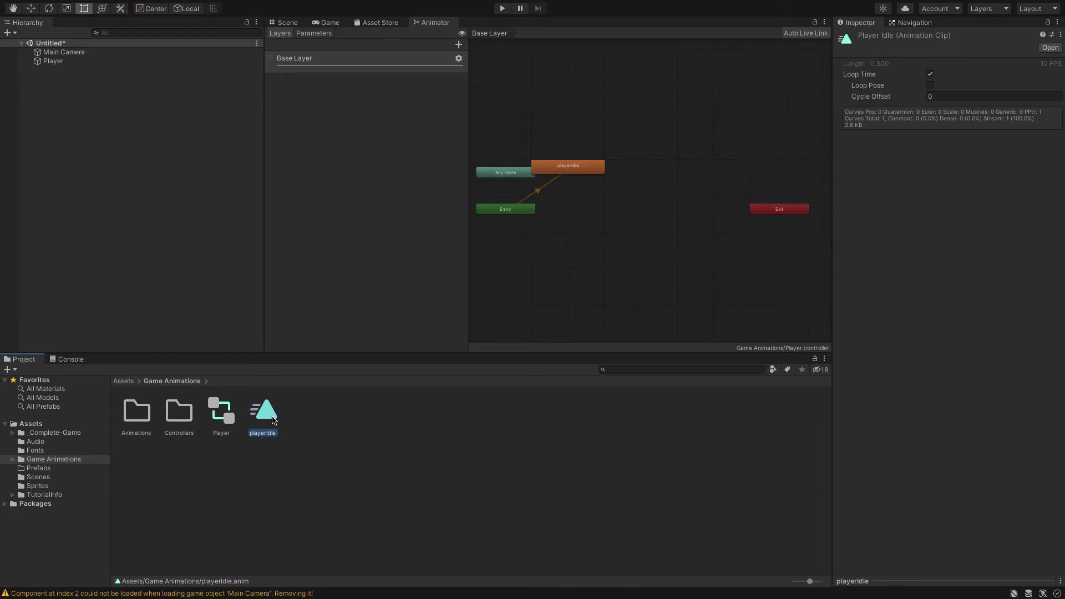
Move the Player controller into Controllers and the playerIdle clip into Animations.
left_click(251, 482)
left_click(229, 422)
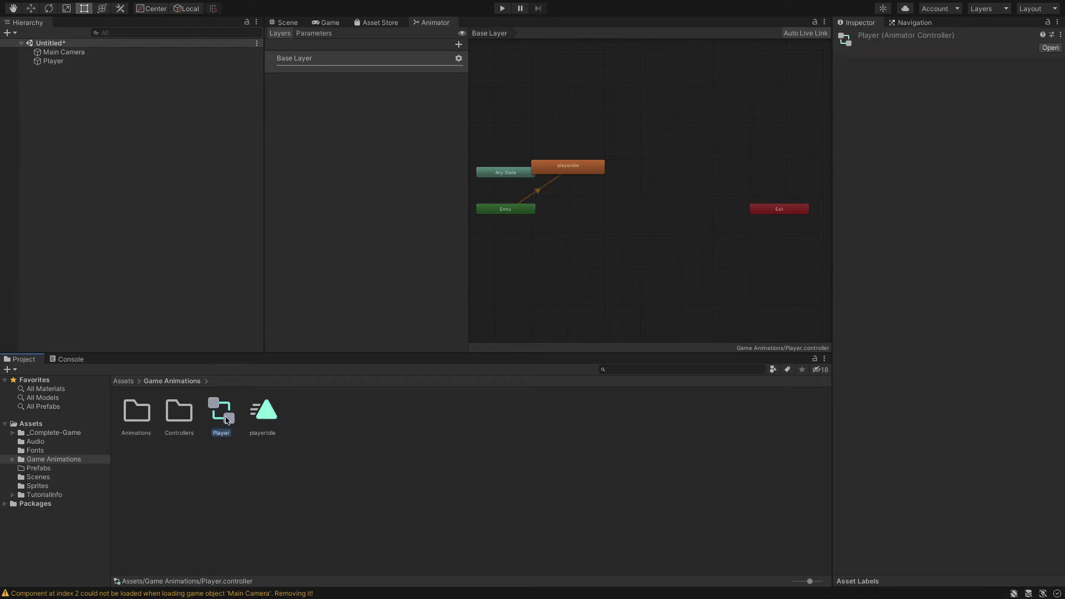
left_click_drag(227, 421, 136, 413)
left_click(222, 410)
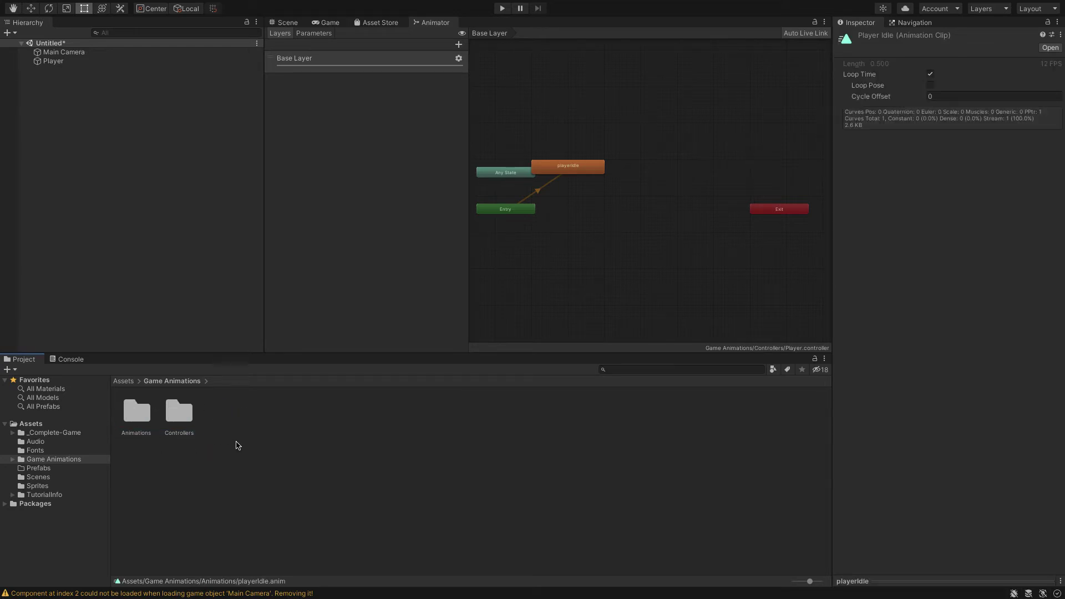
left_click(237, 444)
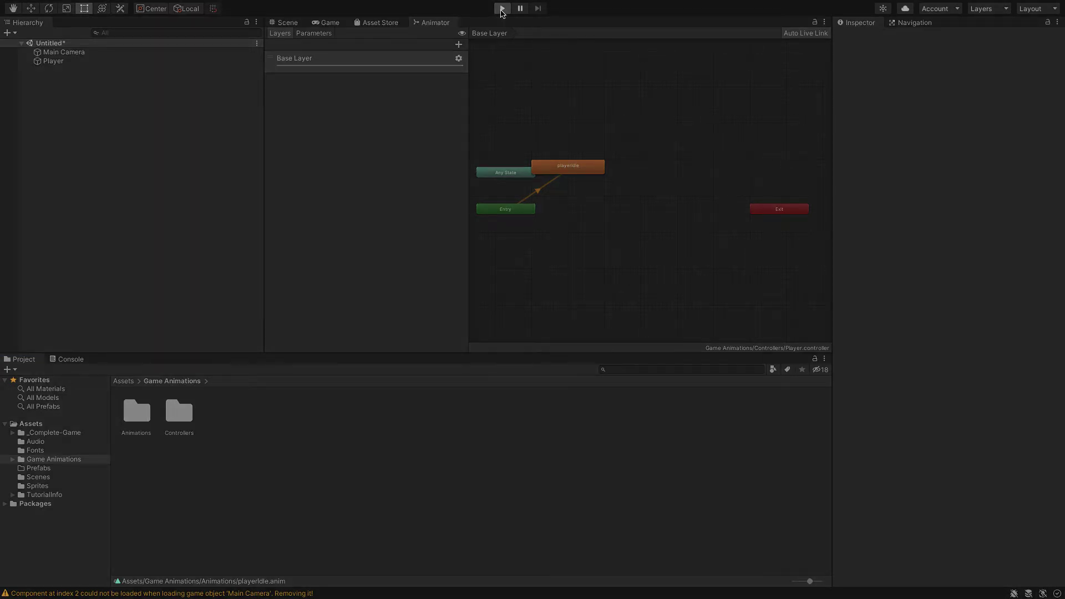
Play the game to preview the idle animation, then open the Player controller inside Controllers.
left_click(502, 9)
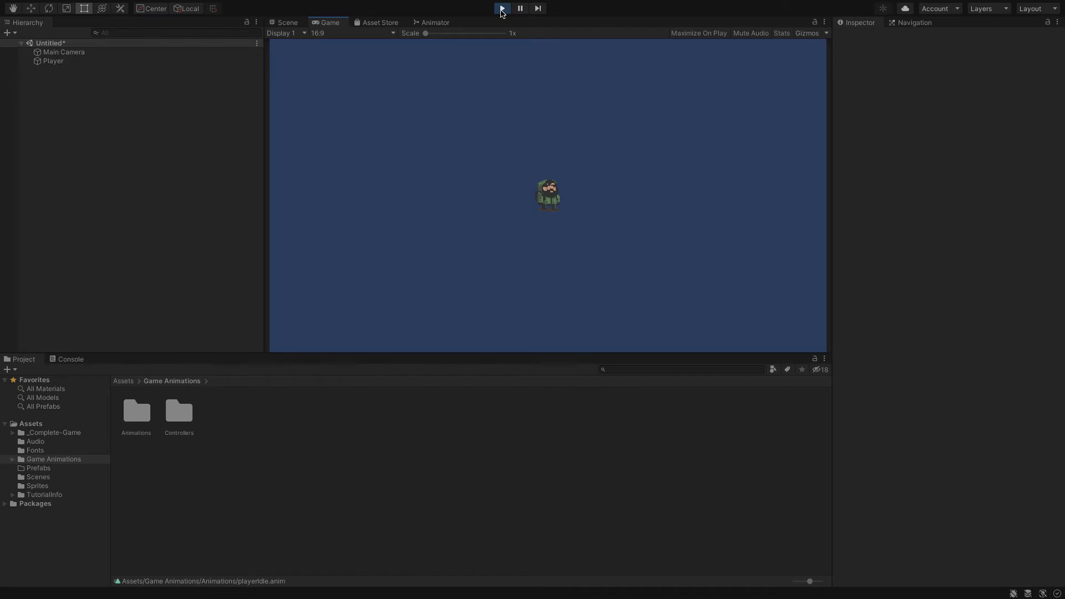
left_click(502, 9)
left_click(178, 412)
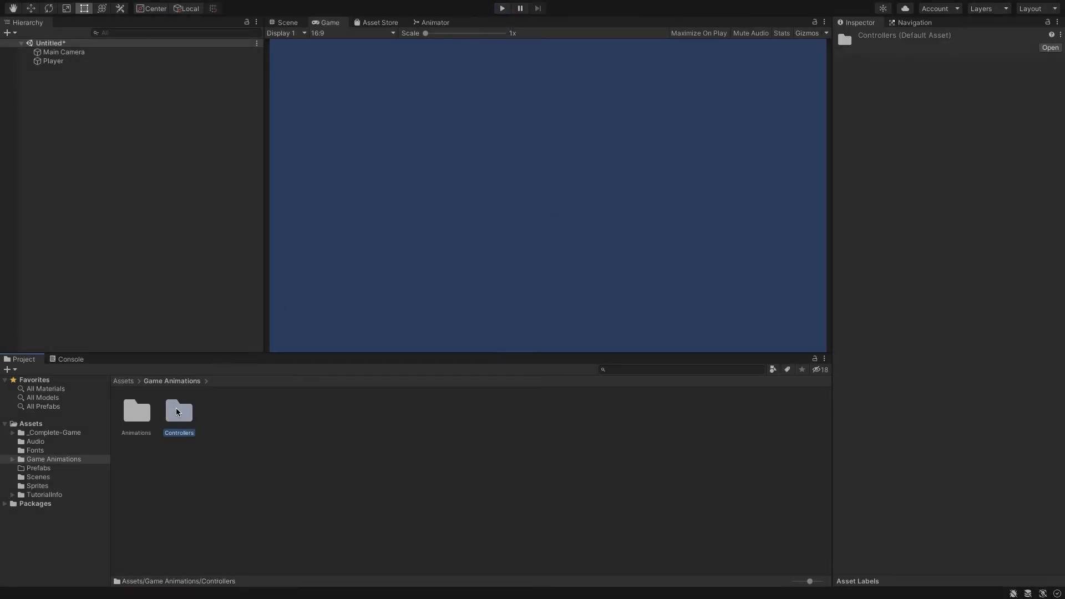
double_click(177, 412)
double_click(134, 411)
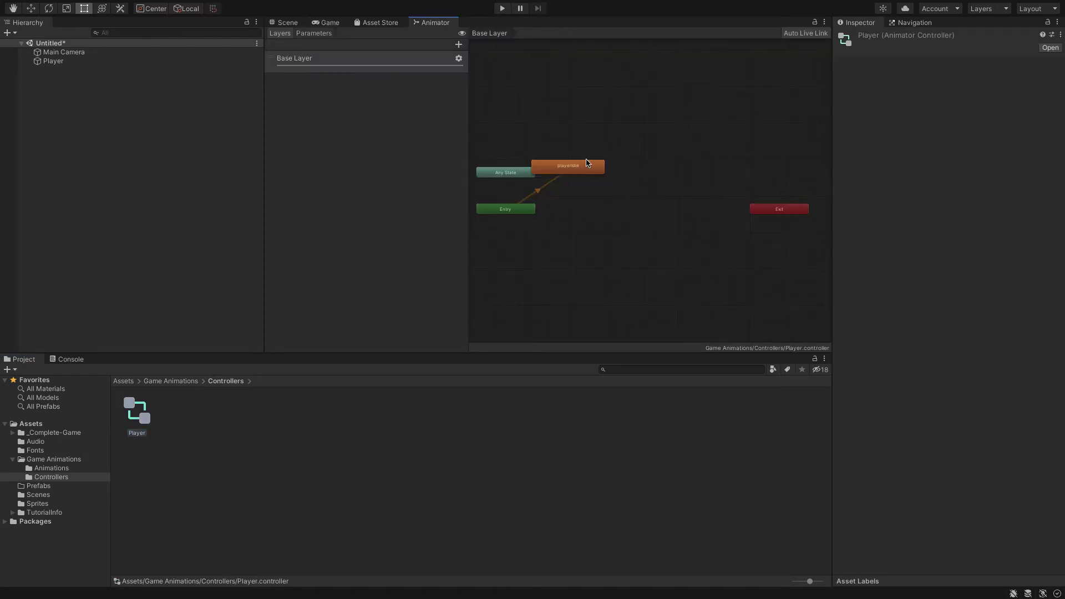
Set the playerIdle state's Speed to 0.5 in the Inspector.
left_click(574, 171)
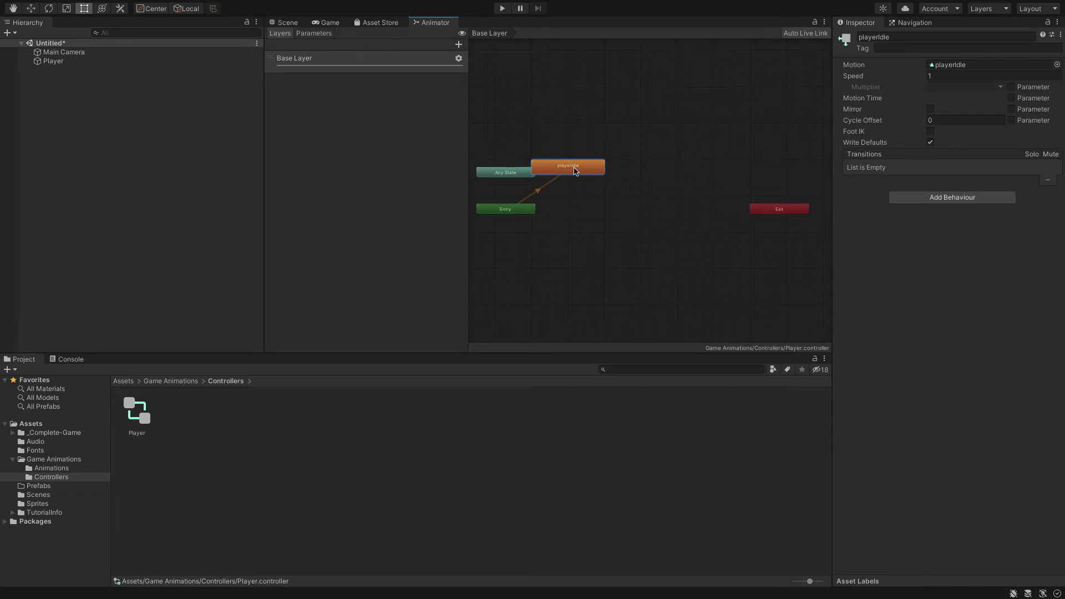
left_click_drag(575, 171, 629, 155)
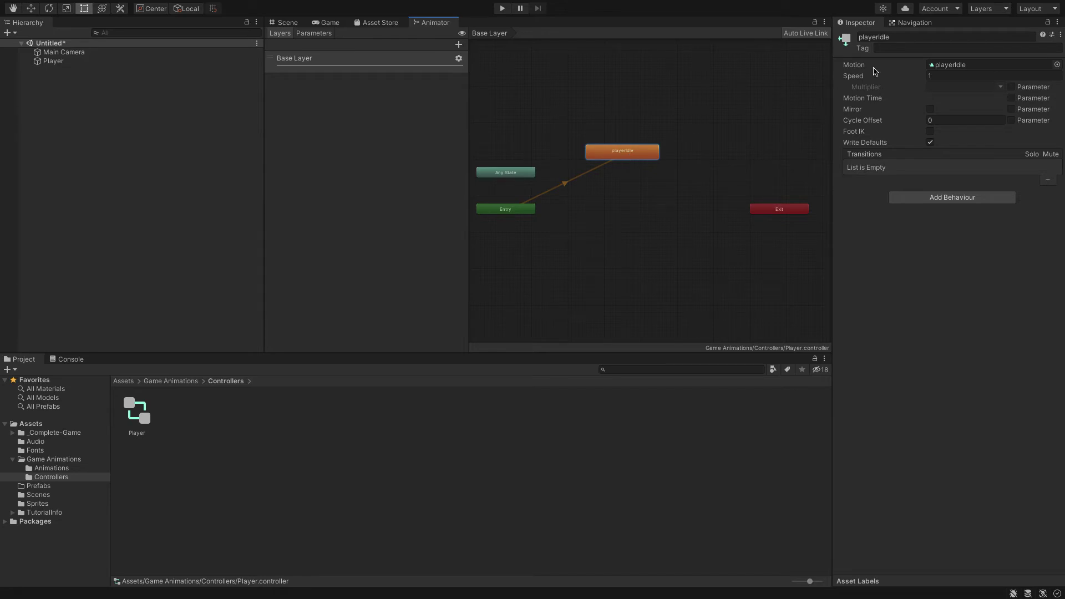
left_click(937, 75)
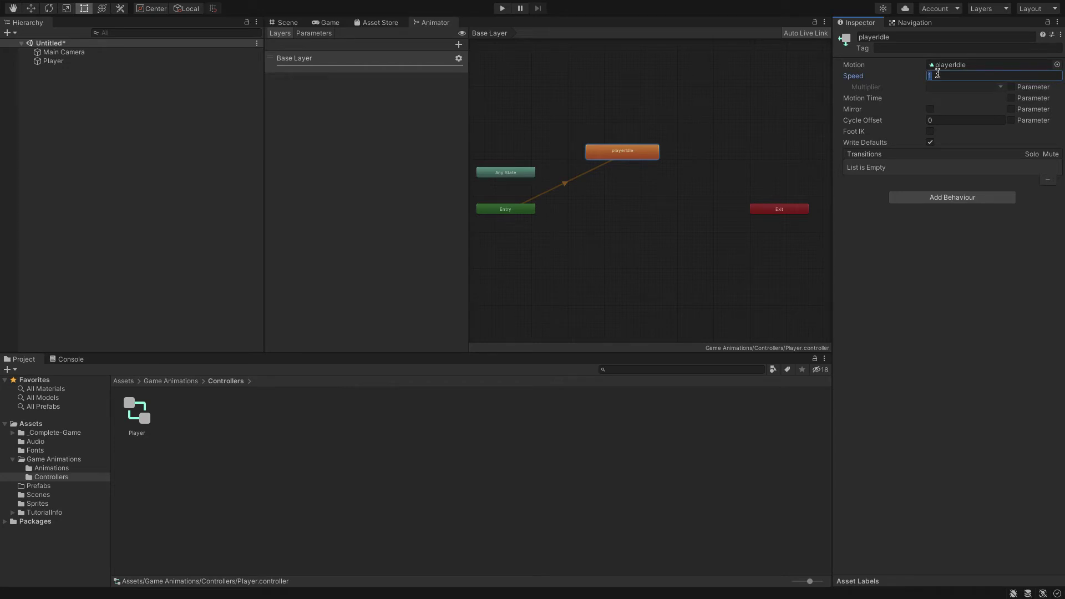
type("0.5")
key("Return")
Add a Box Collider 2D component to the Player object.
left_click(83, 65)
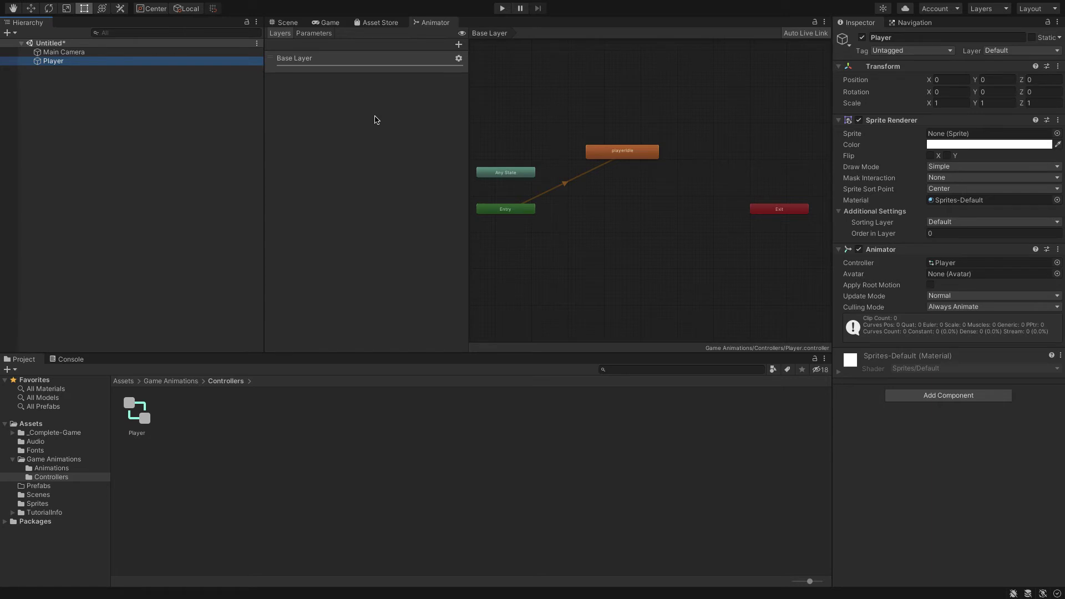
left_click(908, 397)
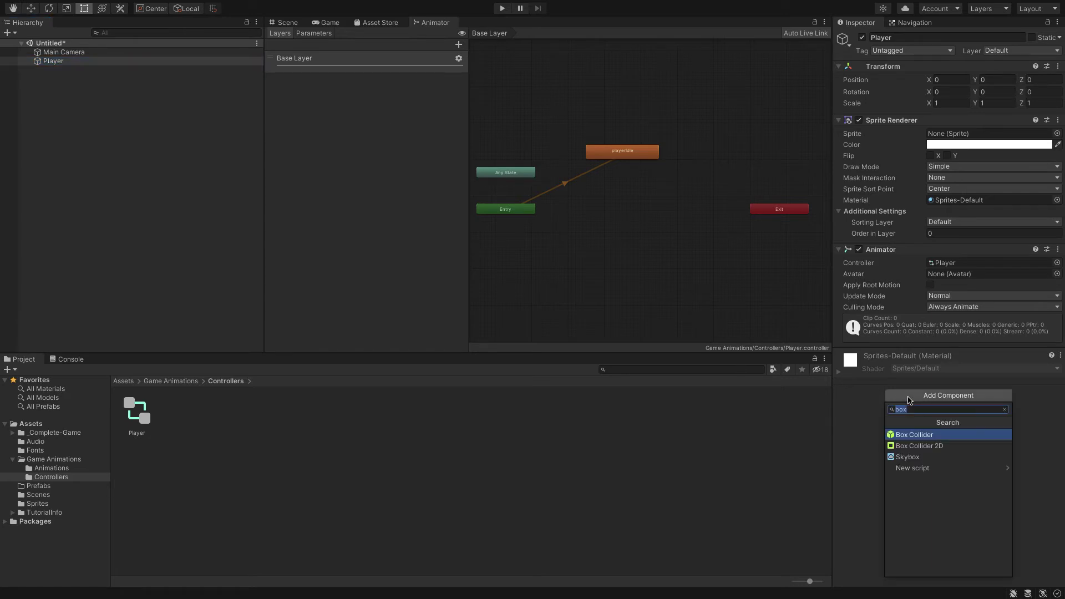
left_click(918, 445)
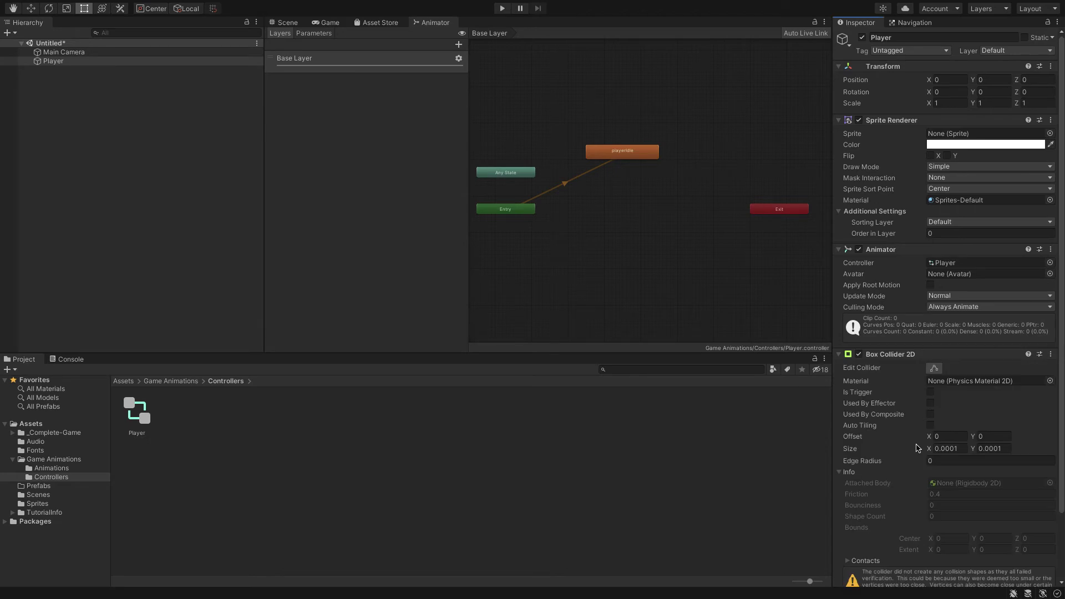
Set the box collider's Size X and Y to 0.9.
left_click(950, 448)
type("1")
left_click(990, 448)
type("1")
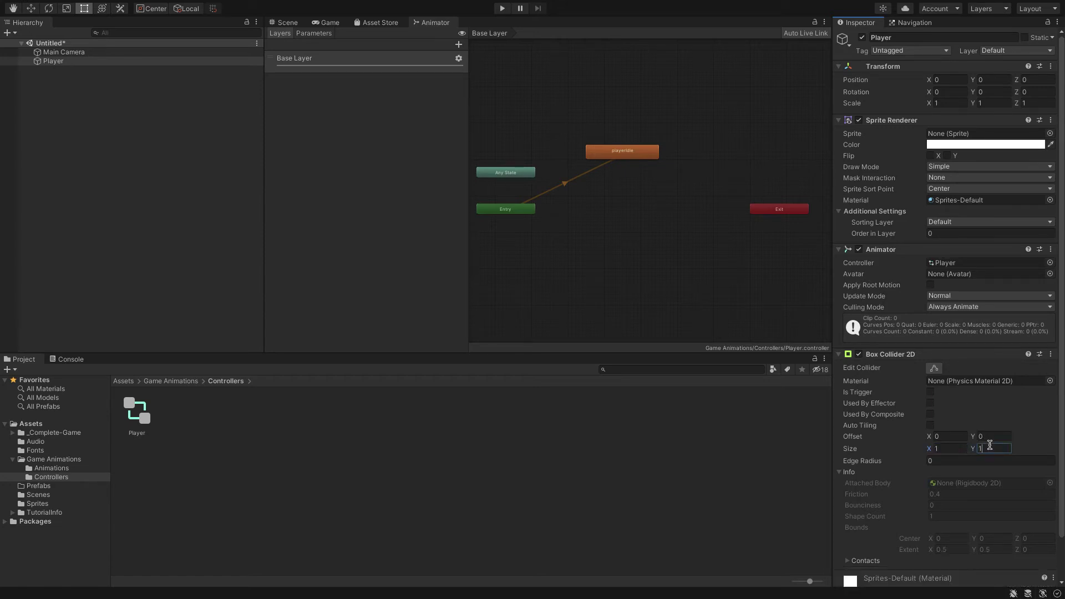
left_click(948, 449)
type("0.9")
left_click(985, 448)
type(".9")
key("Return")
left_click(1043, 427)
left_click(932, 426)
scroll(1034, 428, "down", 1)
scroll(1034, 428, "down", 1)
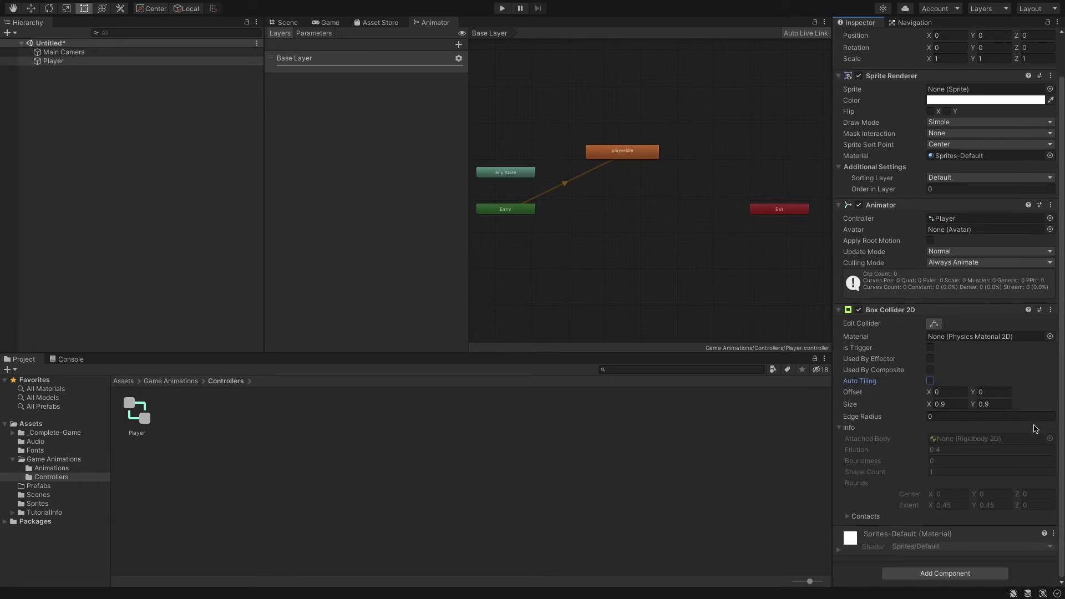
Add a Rigidbody 2D component to the Player.
left_click(945, 573)
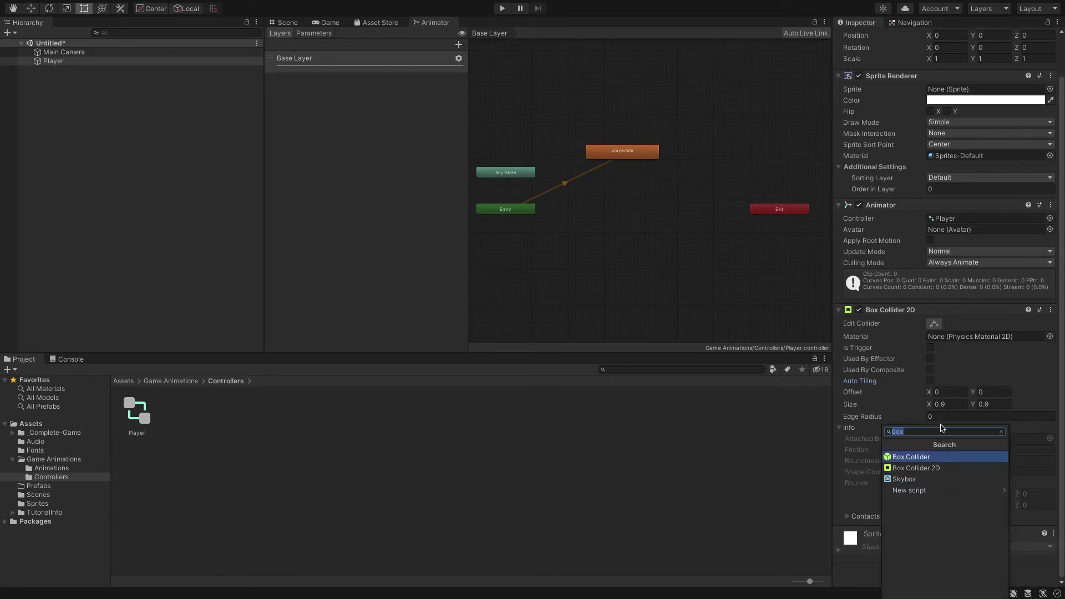
type("rid")
key("BackSpace")
type("gi")
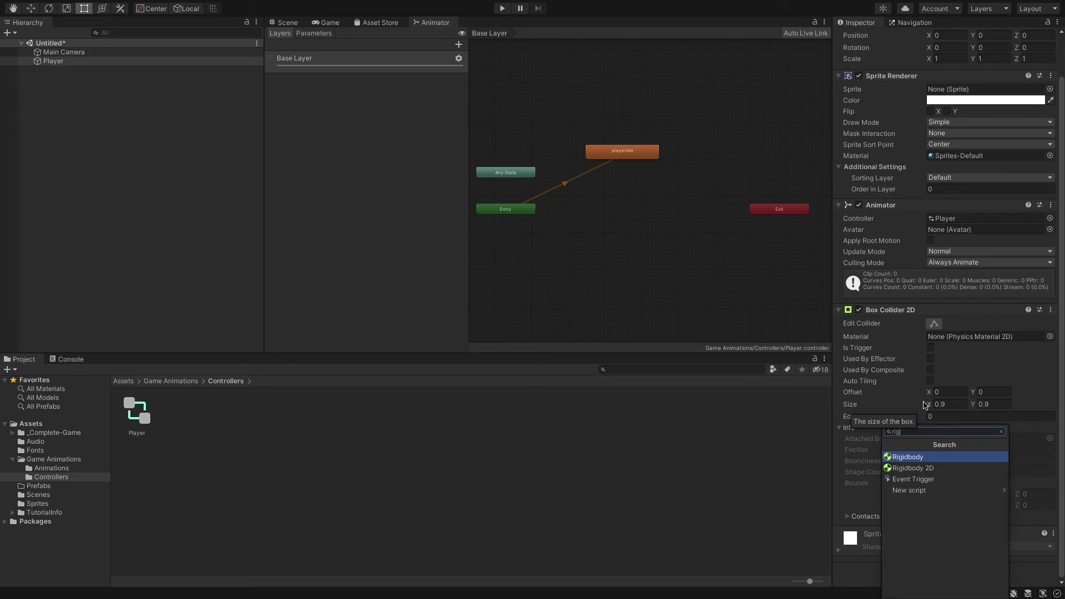
left_click(935, 467)
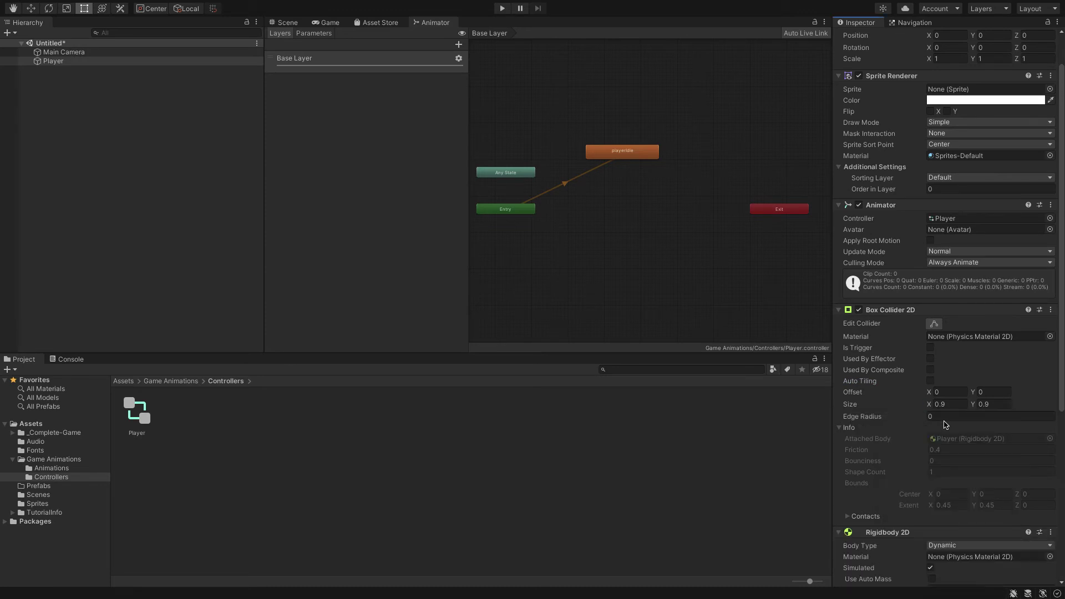
scroll(946, 425, "down", 3)
scroll(945, 424, "down", 5)
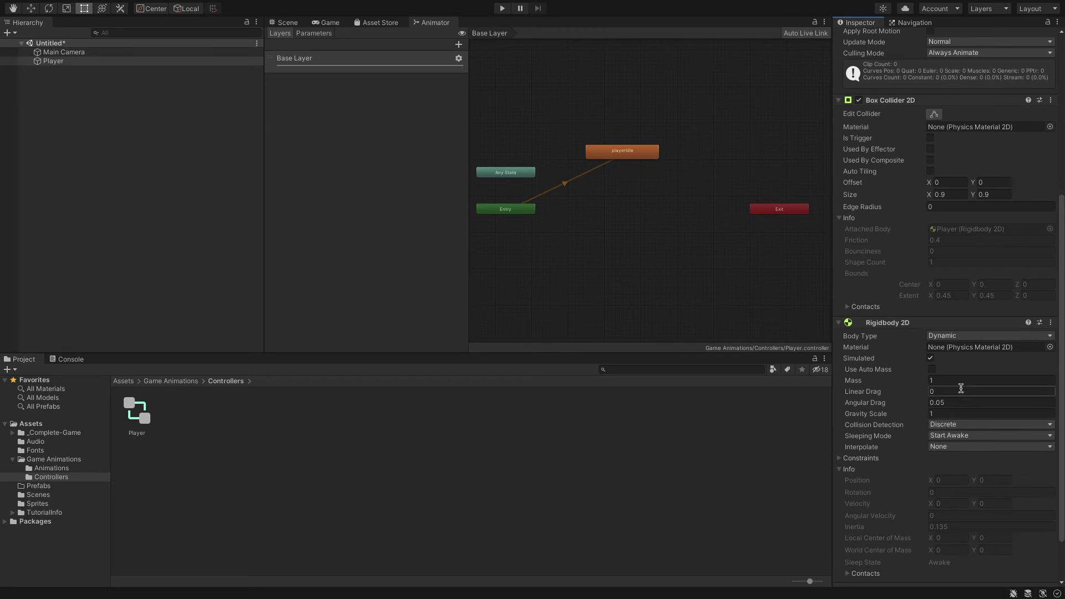
Set the rigidbody's Body Type to Kinematic and show the Sprites folder contents.
left_click(979, 336)
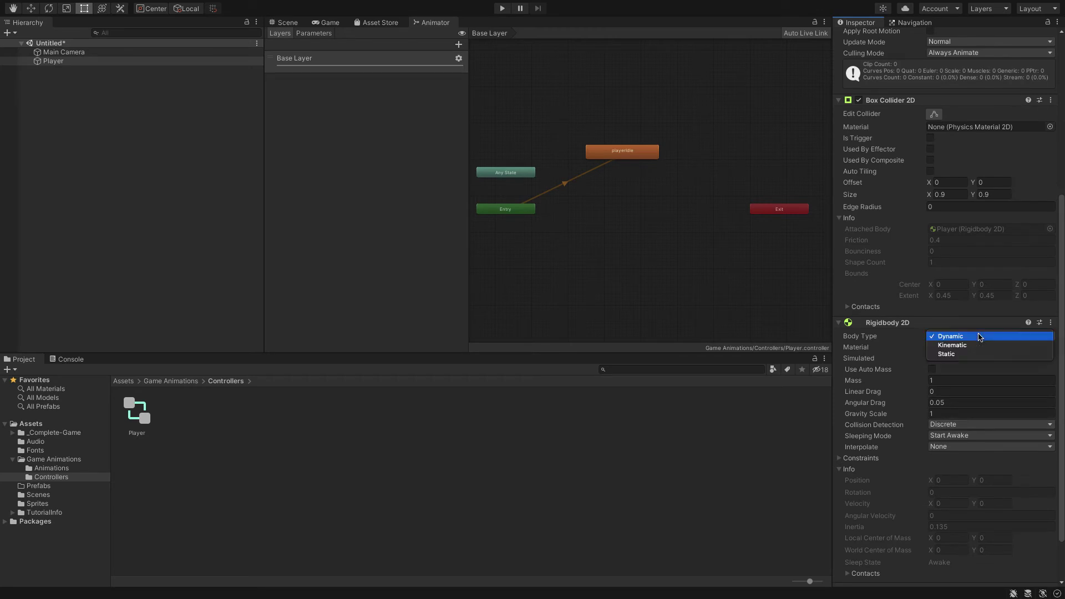
left_click(971, 346)
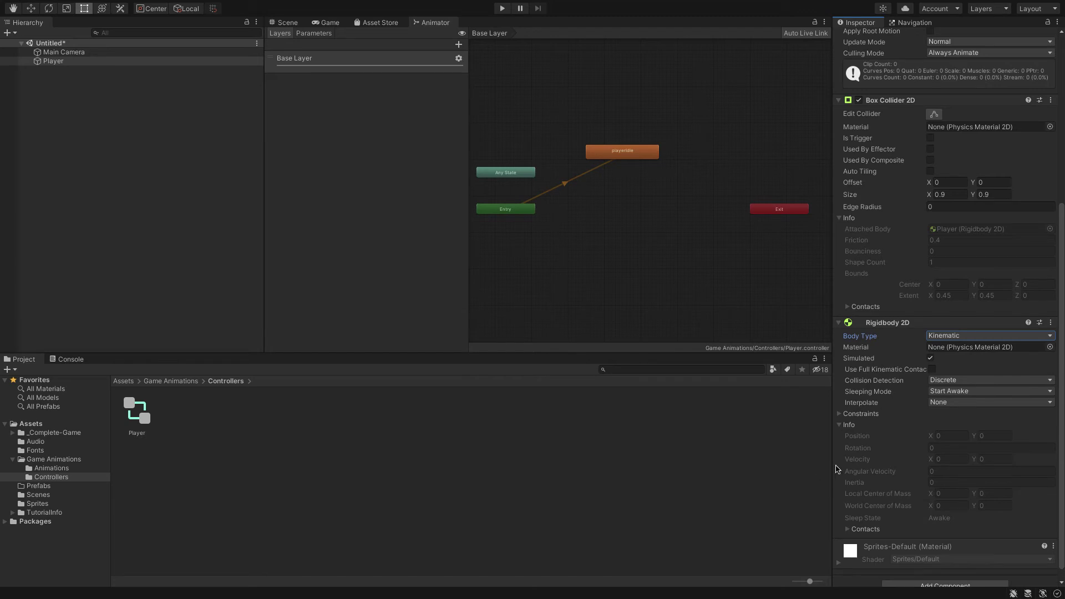
scroll(863, 458, "down", 1)
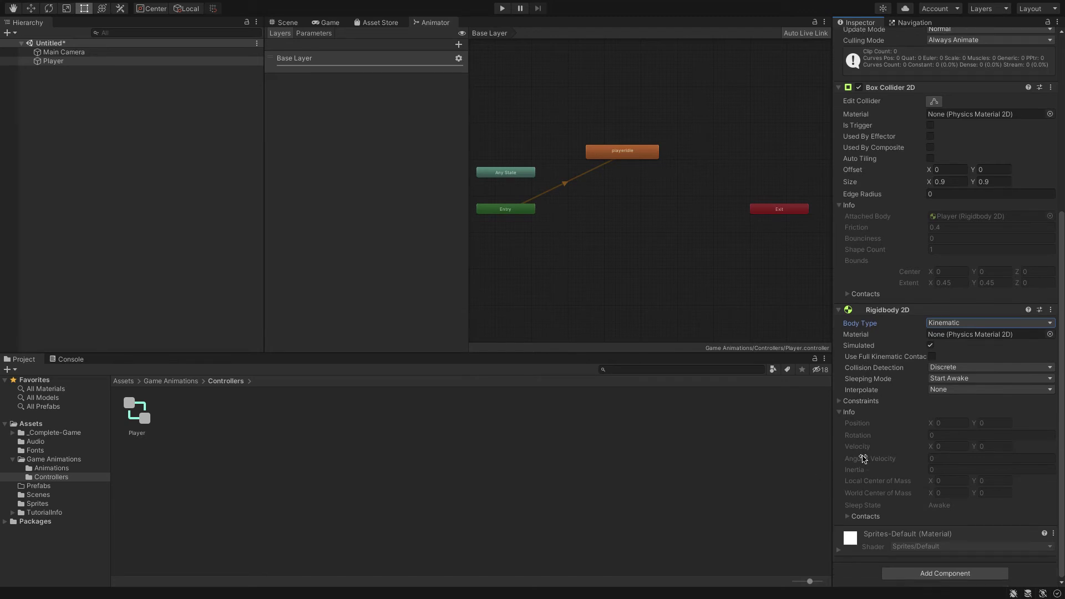
scroll(863, 459, "up", 10)
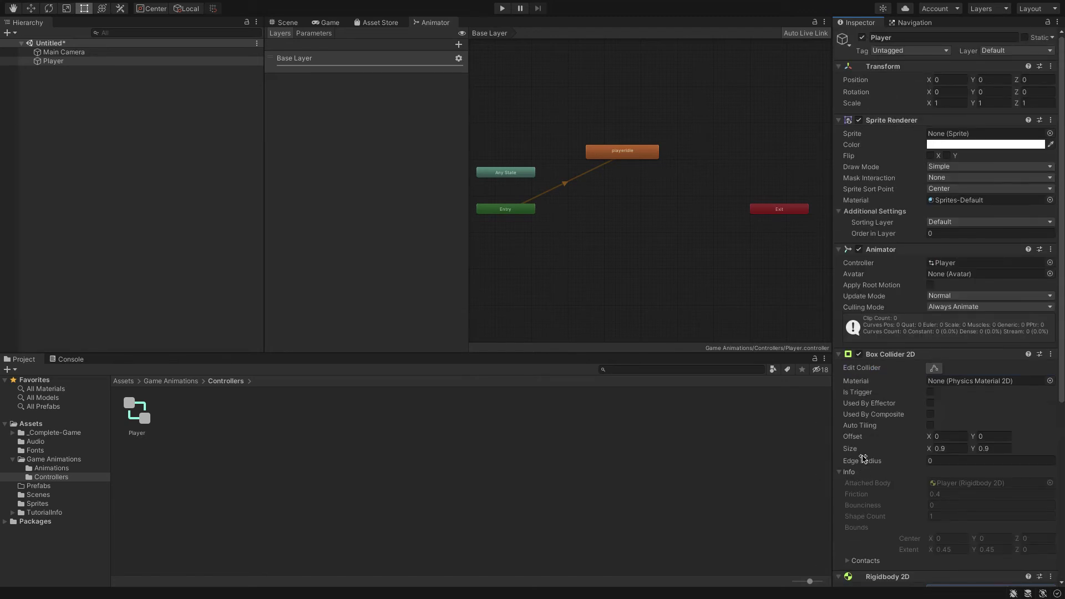
left_click(37, 504)
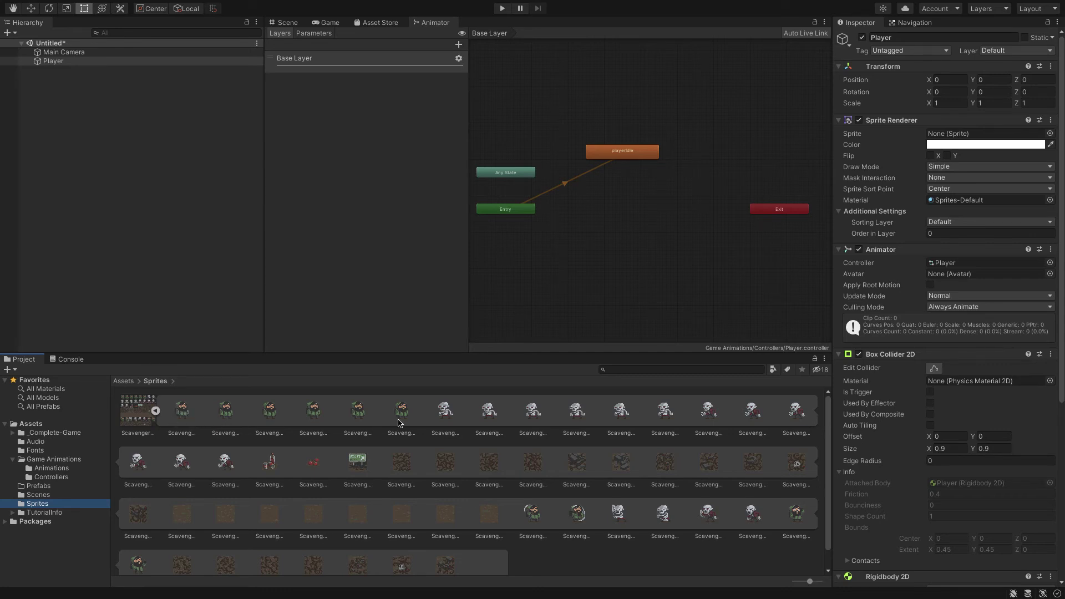
Drag the two chop sprite frames onto Player and save the clip as playerChop in Game Animations/Animations.
scroll(397, 423, "down", 1)
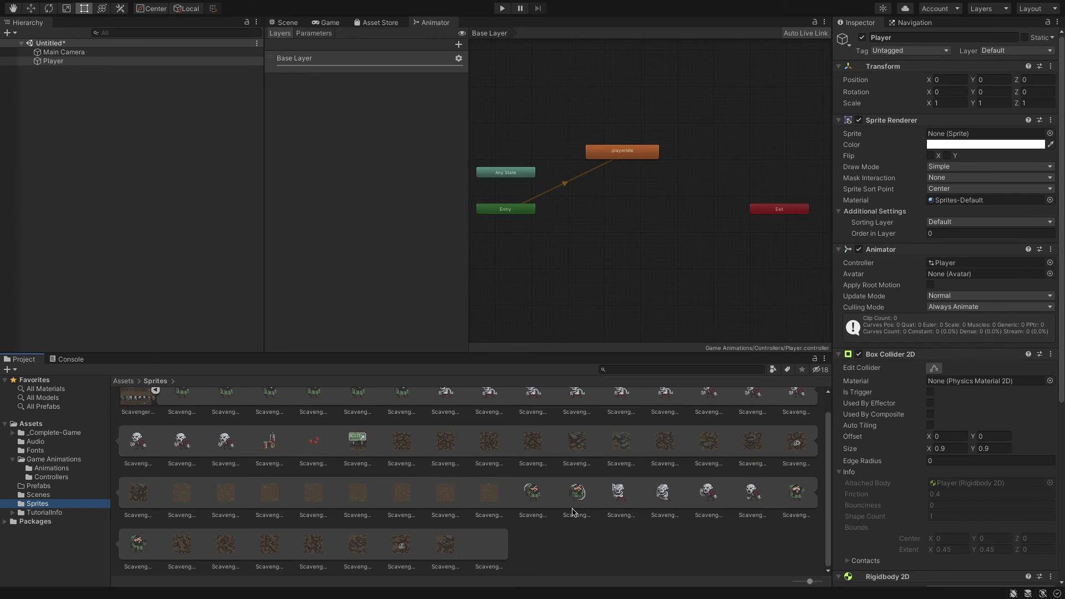
left_click(527, 493)
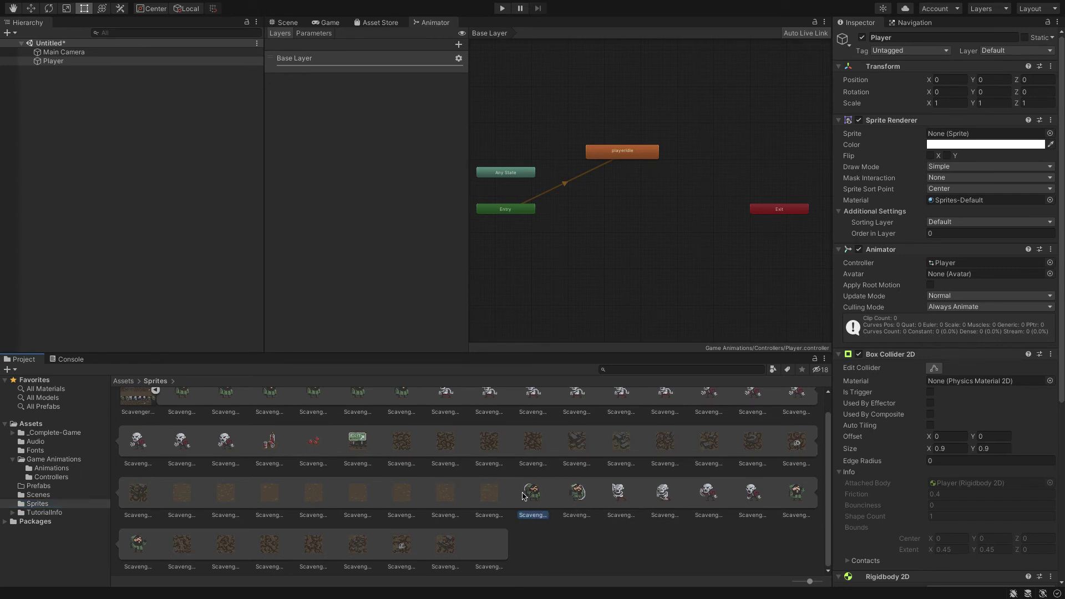
left_click(579, 494, "ctrl")
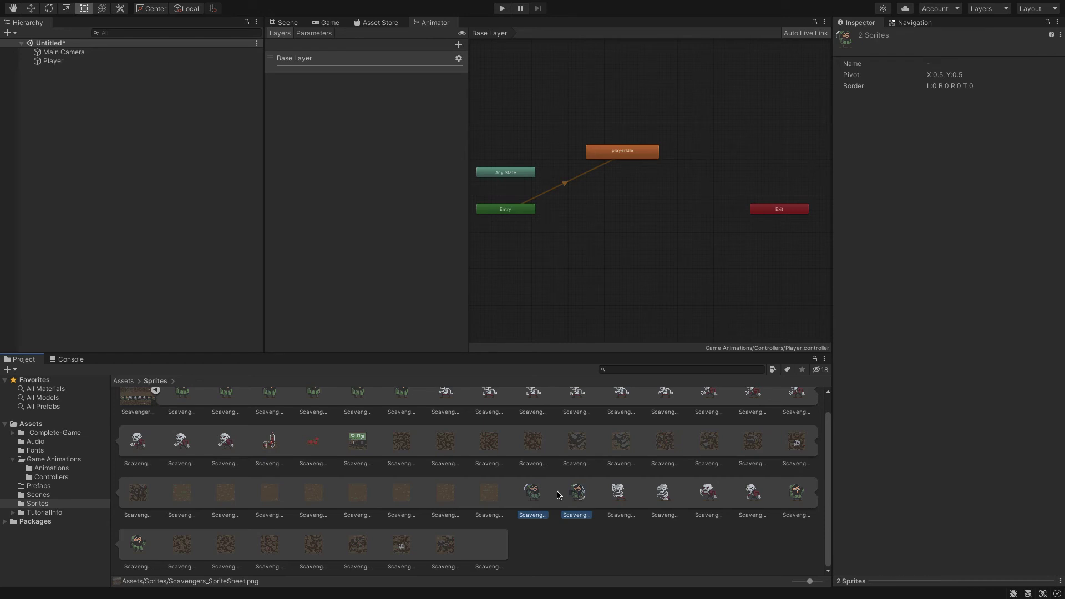
left_click_drag(534, 496, 56, 61)
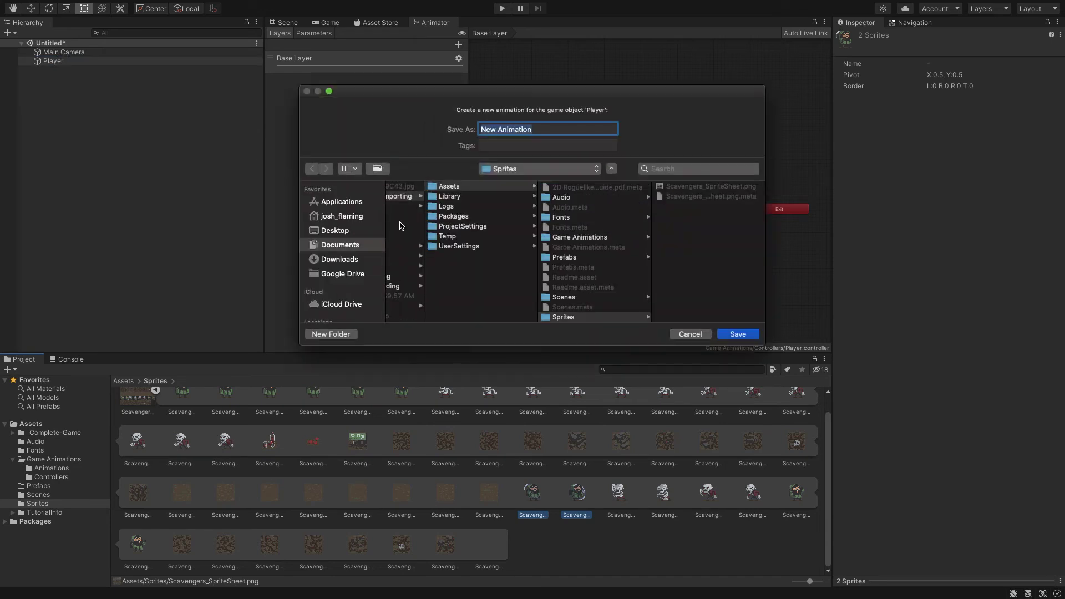
type("player")
type("Hit")
key("BackSpace")
key("BackSpace")
type("Chop")
left_click(567, 237)
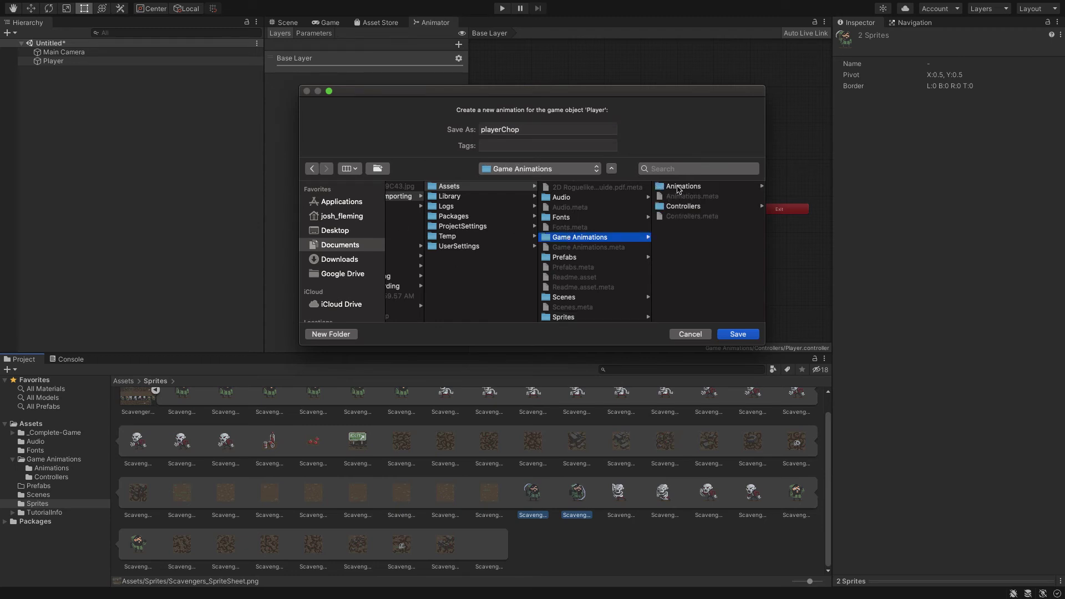
left_click(677, 187)
left_click(744, 335)
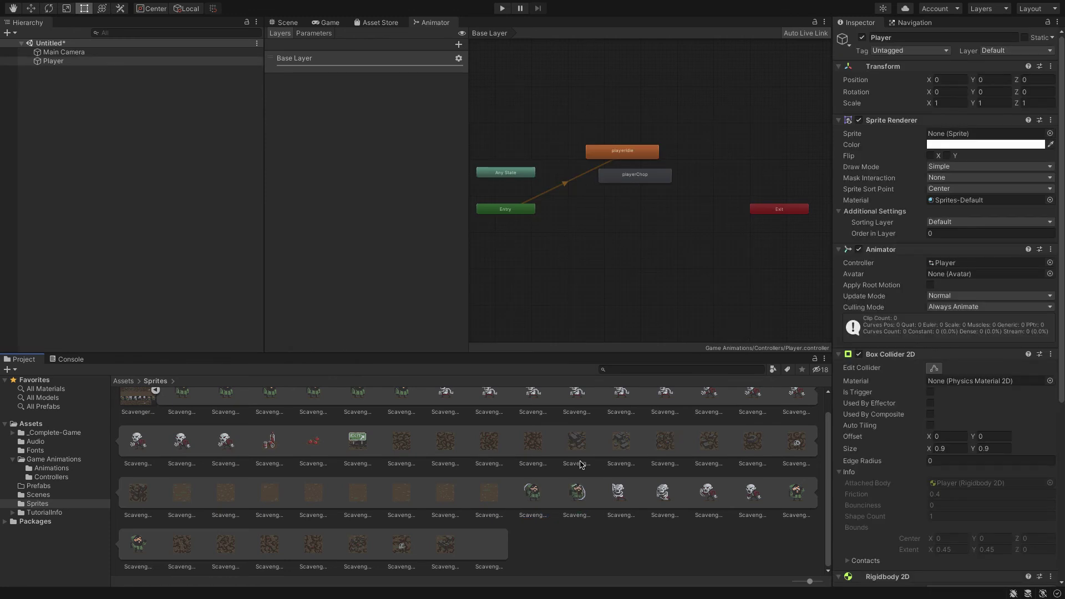
left_click(55, 476)
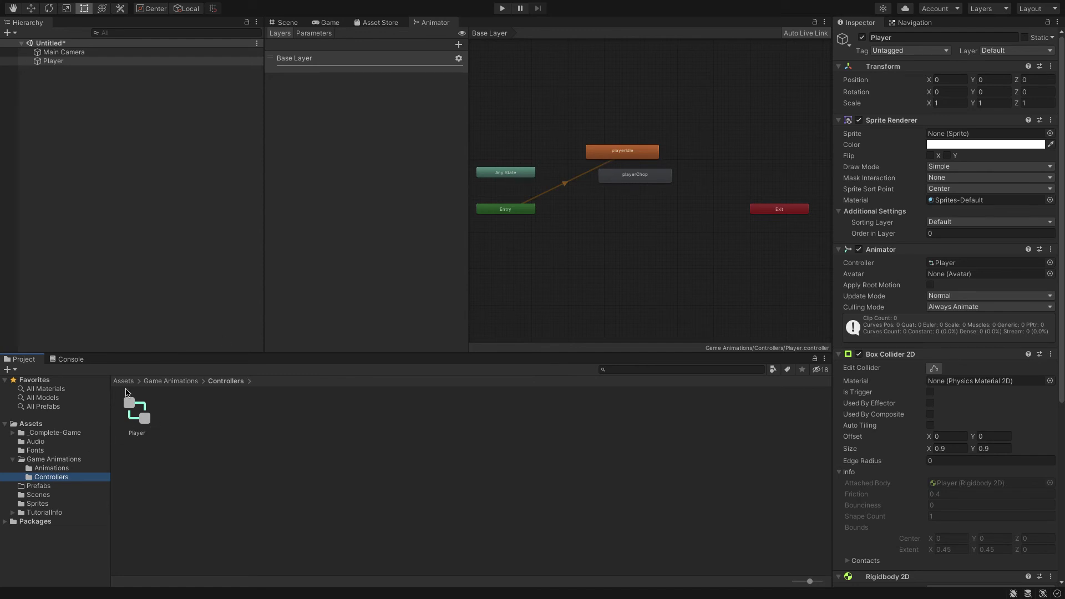
Drag the two hurt sprite frames onto Player and save the clip as playerHurt in Game Animations/Animations.
left_click(38, 503)
scroll(477, 546, "down", 2)
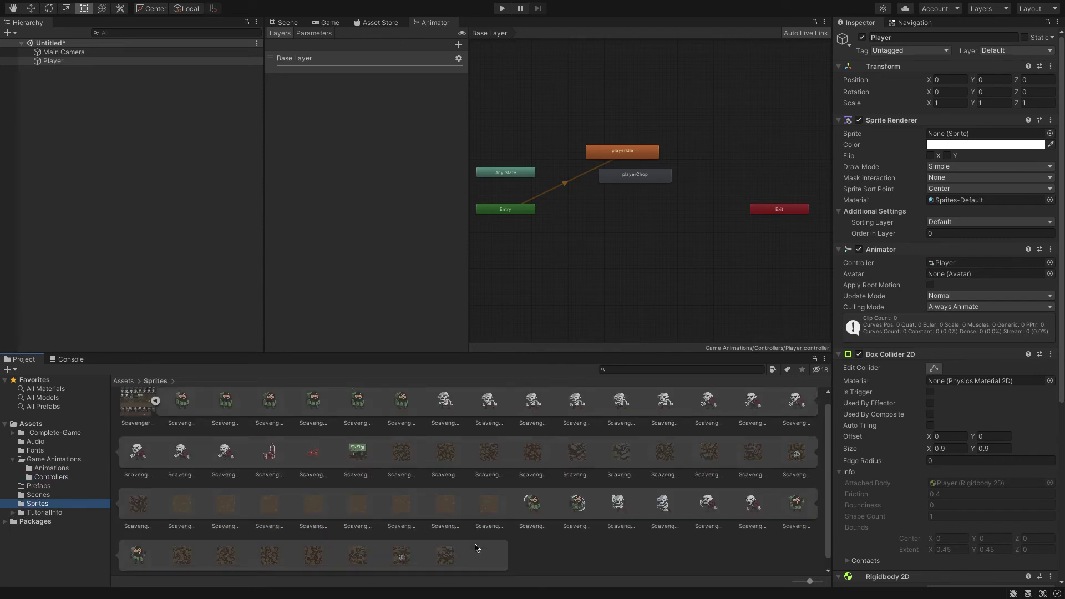
left_click(804, 491)
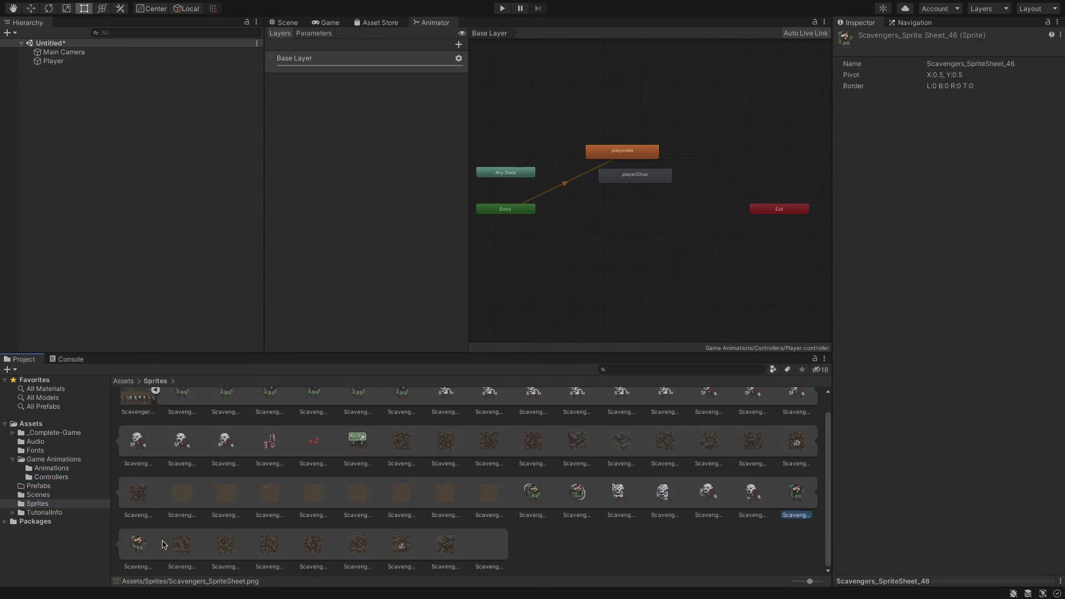
left_click(146, 545, "ctrl")
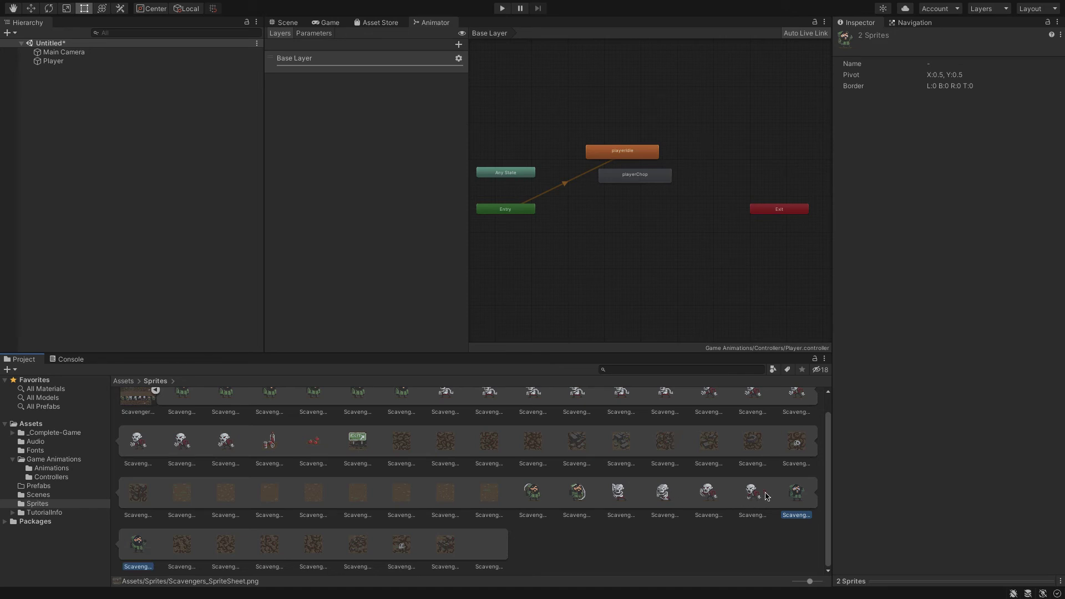
left_click_drag(789, 493, 82, 61)
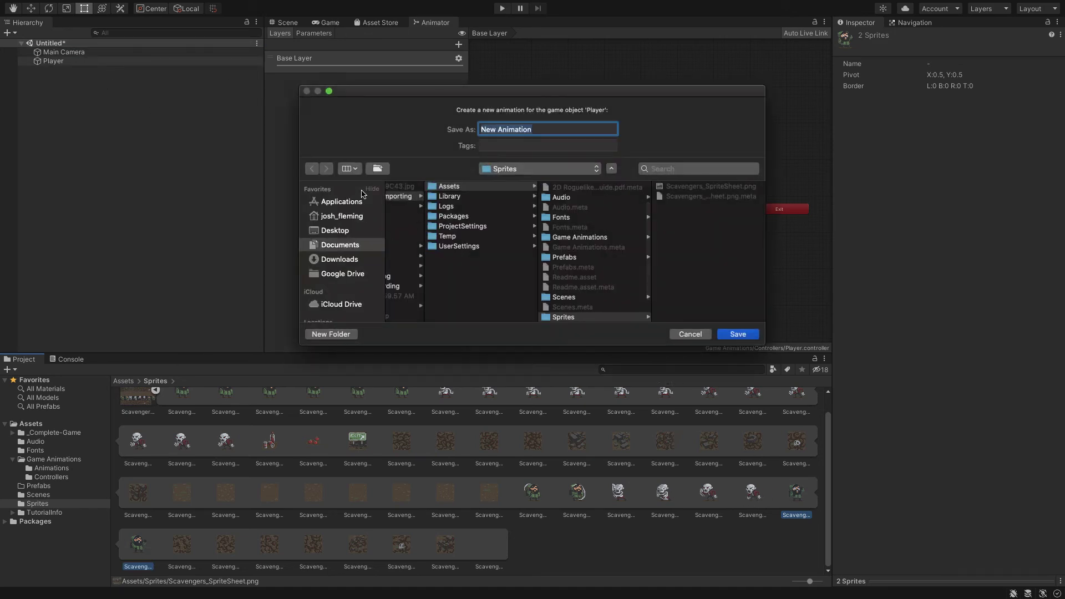
type("playerH")
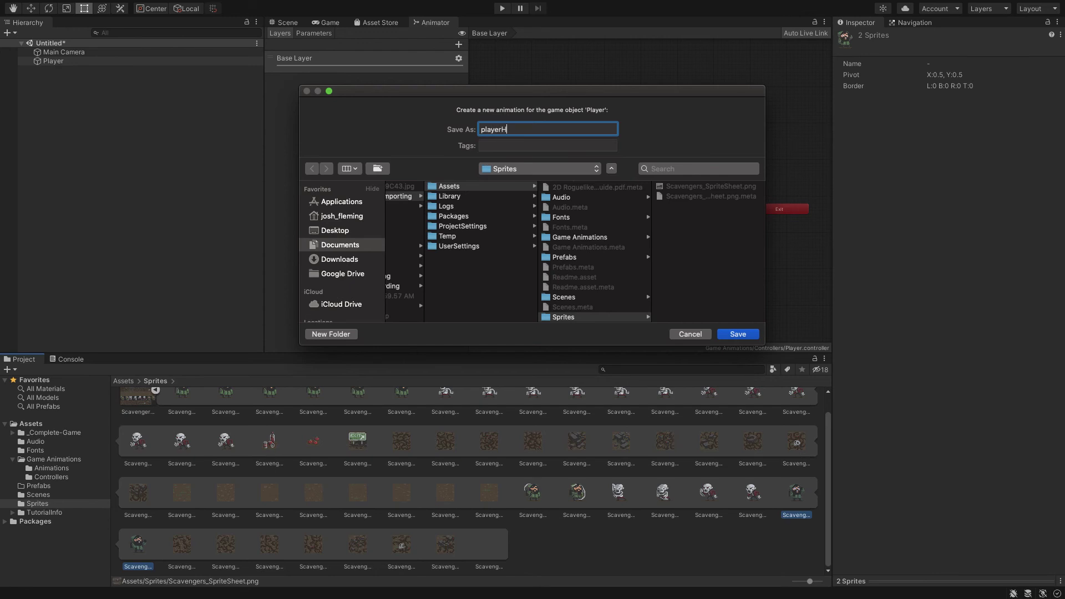
type("urt")
left_click(588, 238)
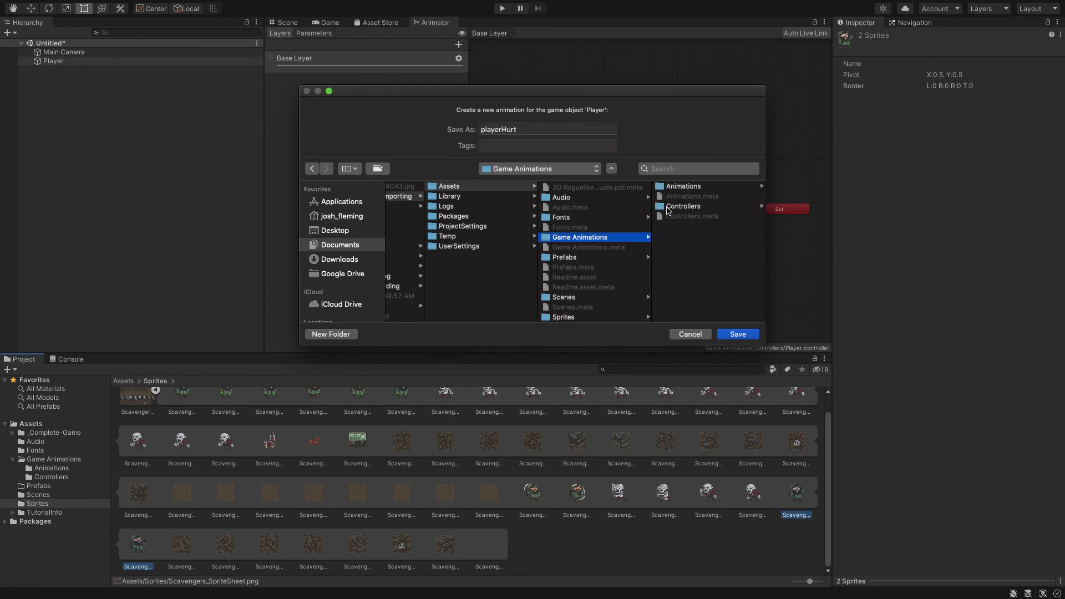
left_click(684, 186)
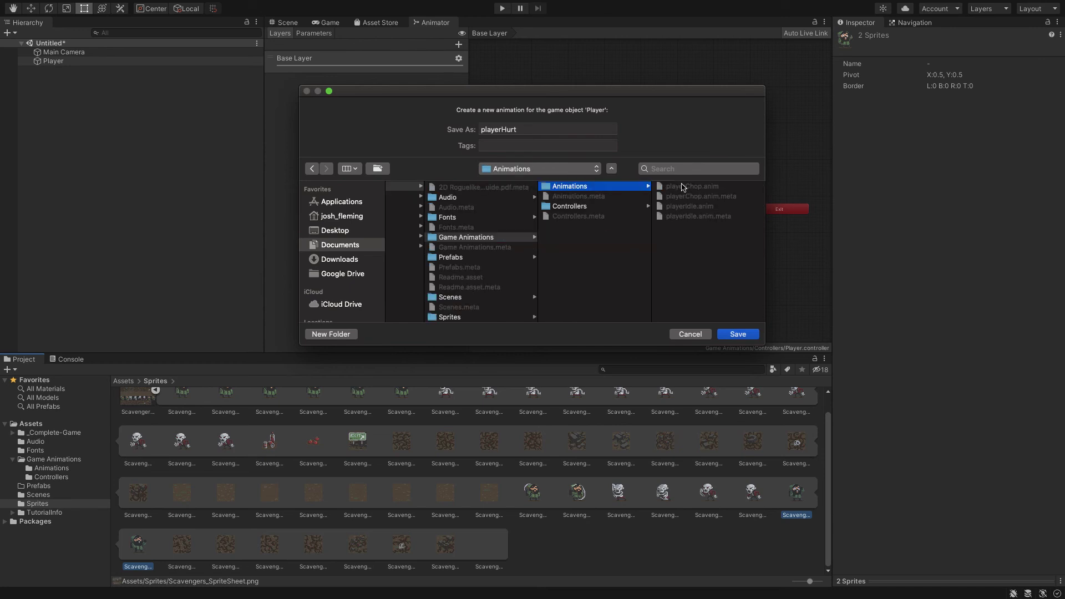
left_click(750, 338)
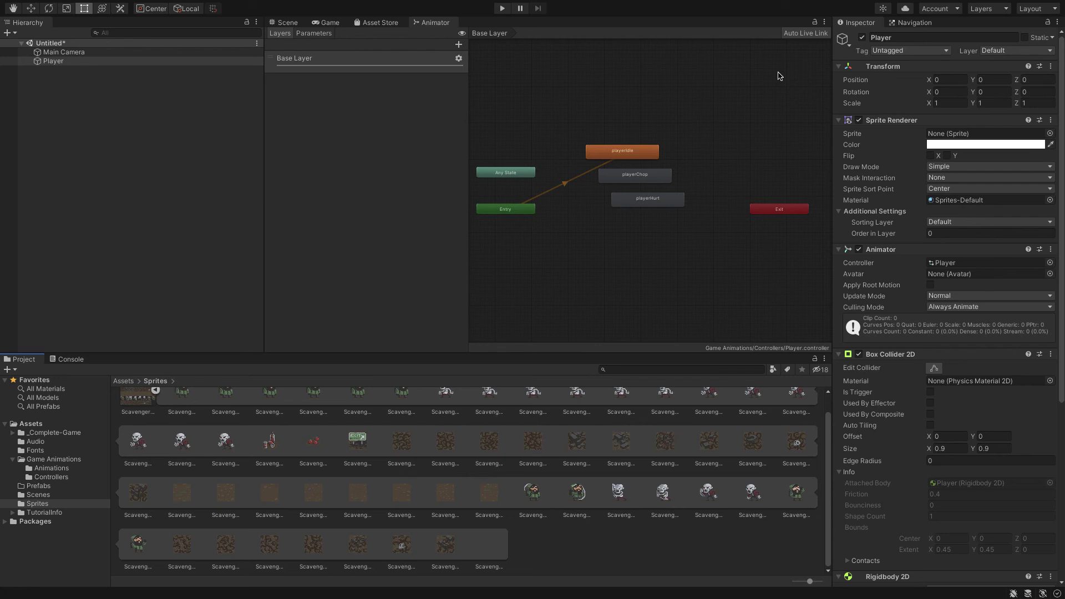
Tag the Player object as Player and put it on BlockingLayer.
left_click(906, 53)
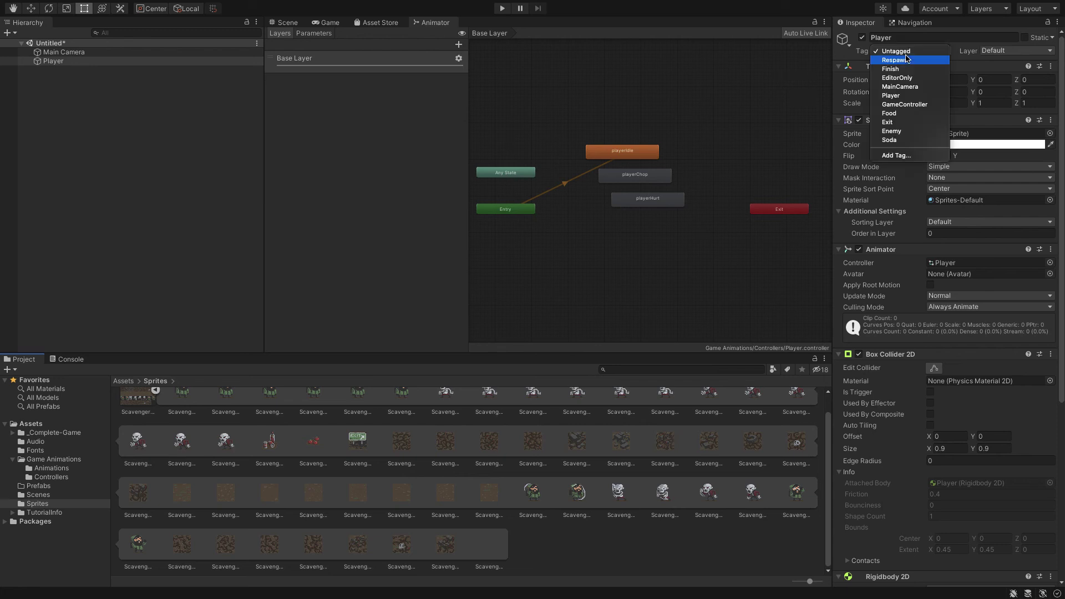
left_click(853, 57)
left_click(91, 61)
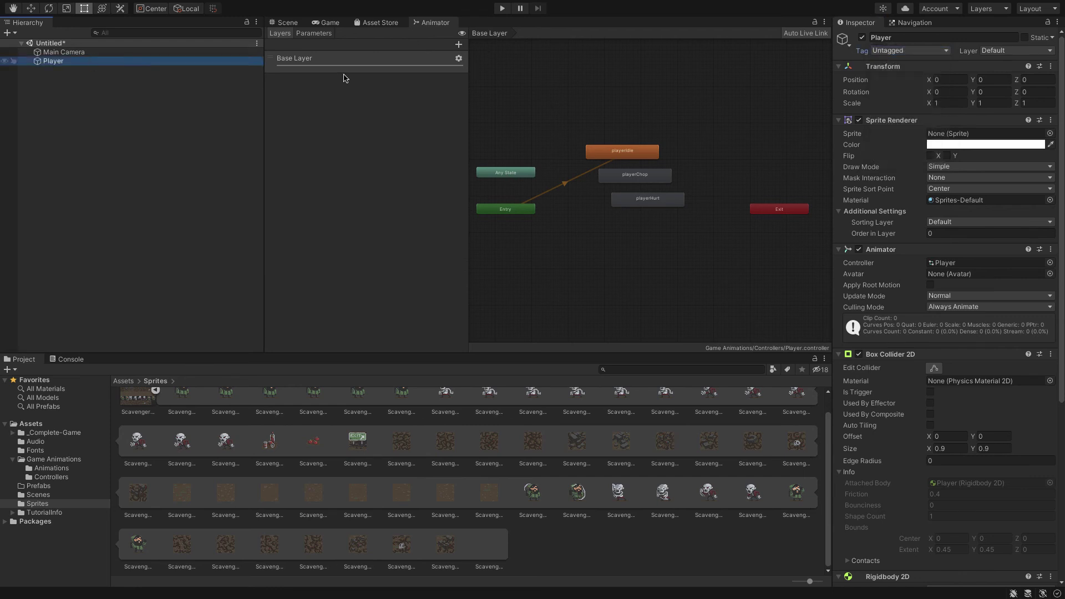
left_click(893, 52)
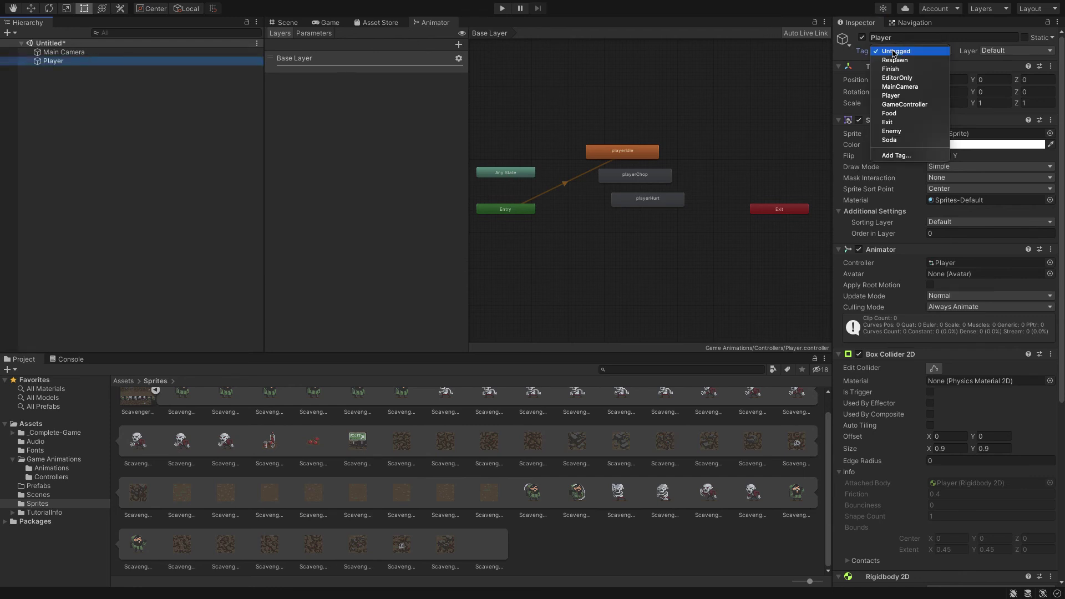
left_click(890, 95)
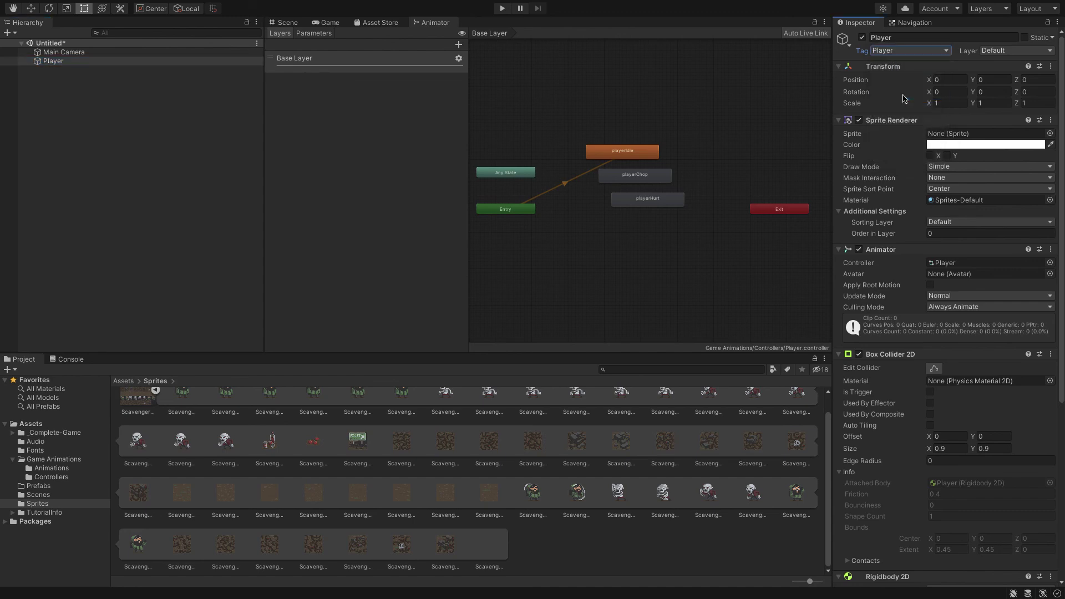
left_click(1017, 51)
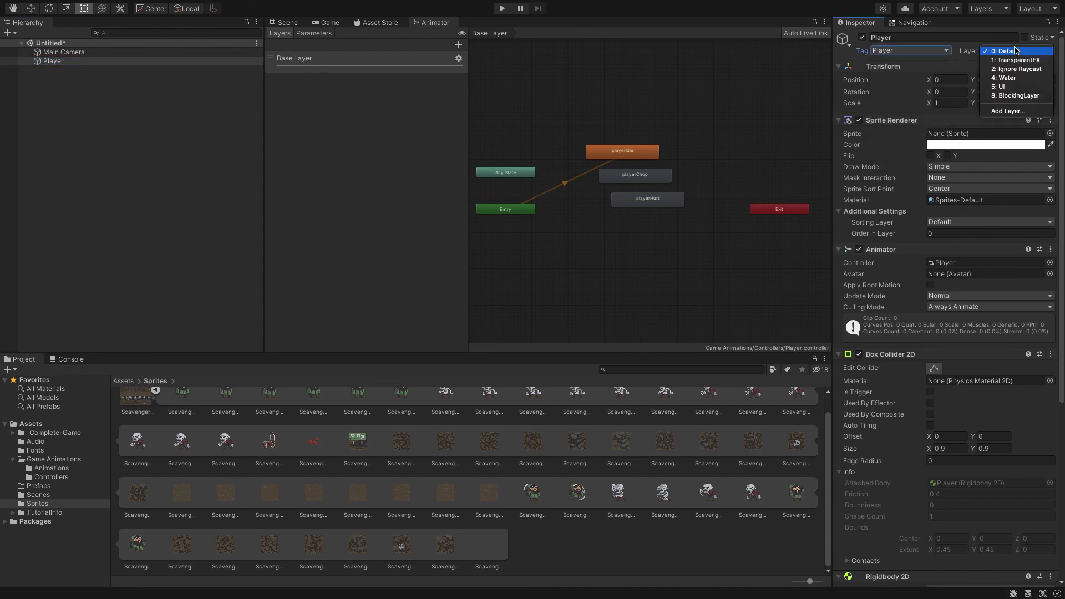
left_click(1015, 96)
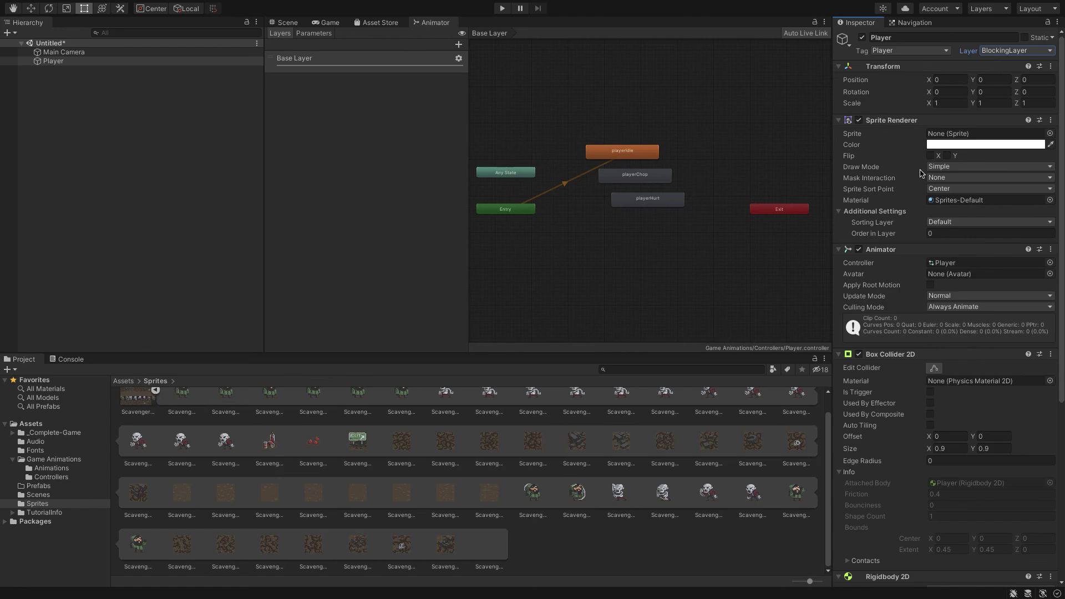
Set the Sprite Renderer's Sorting Layer to Units.
left_click(953, 222)
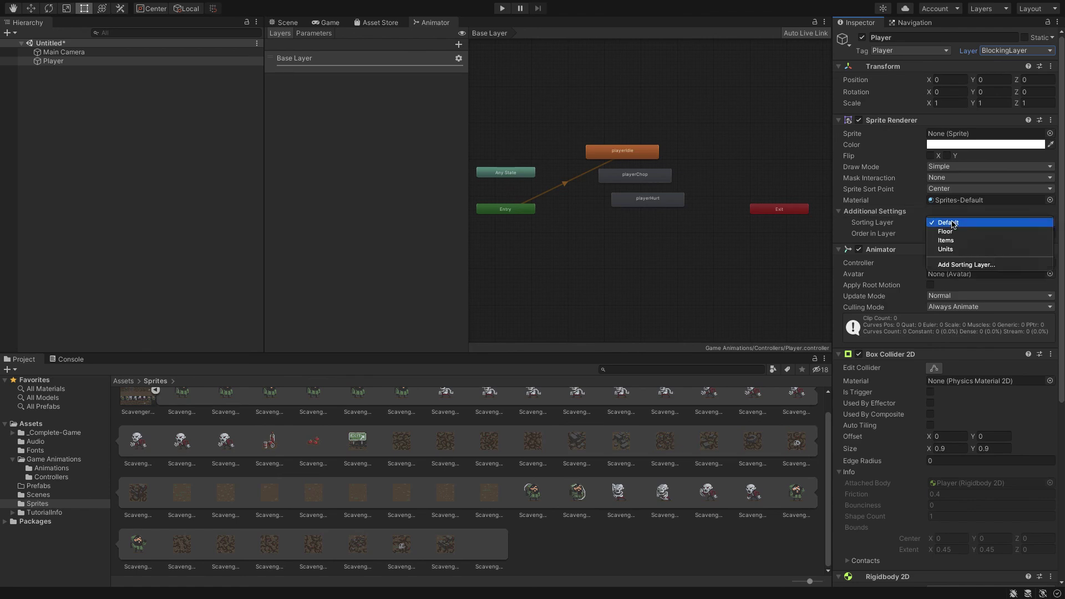
left_click(959, 249)
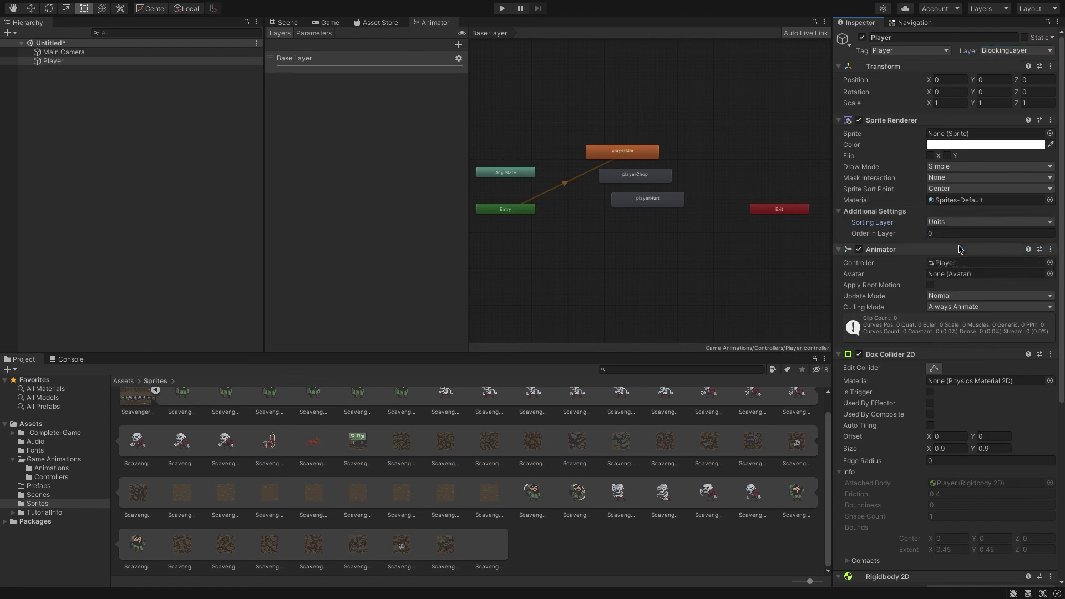
scroll(961, 249, "down", 8)
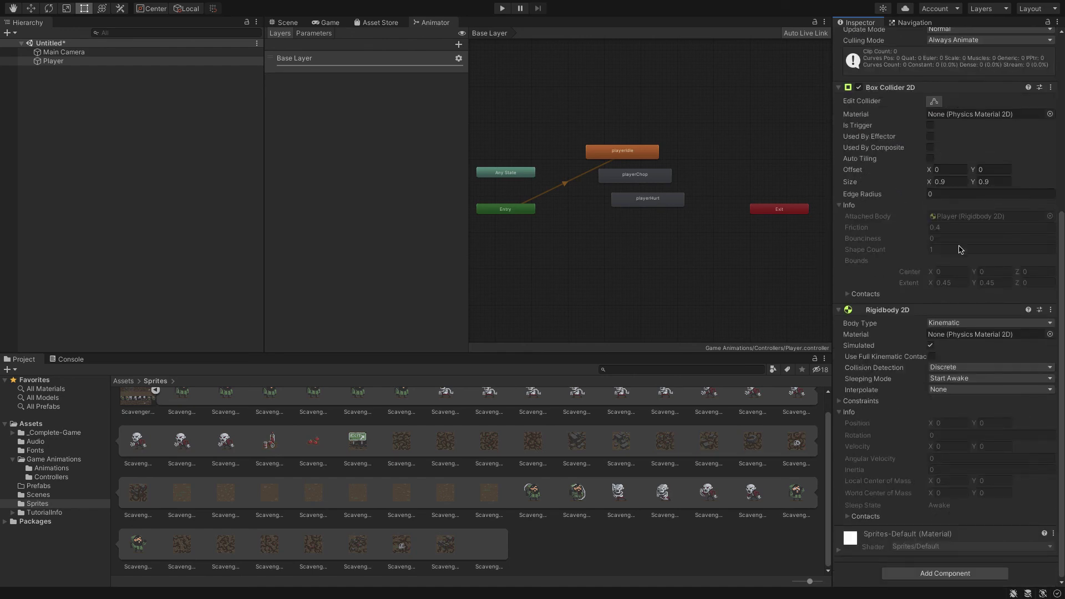
scroll(960, 249, "up", 8)
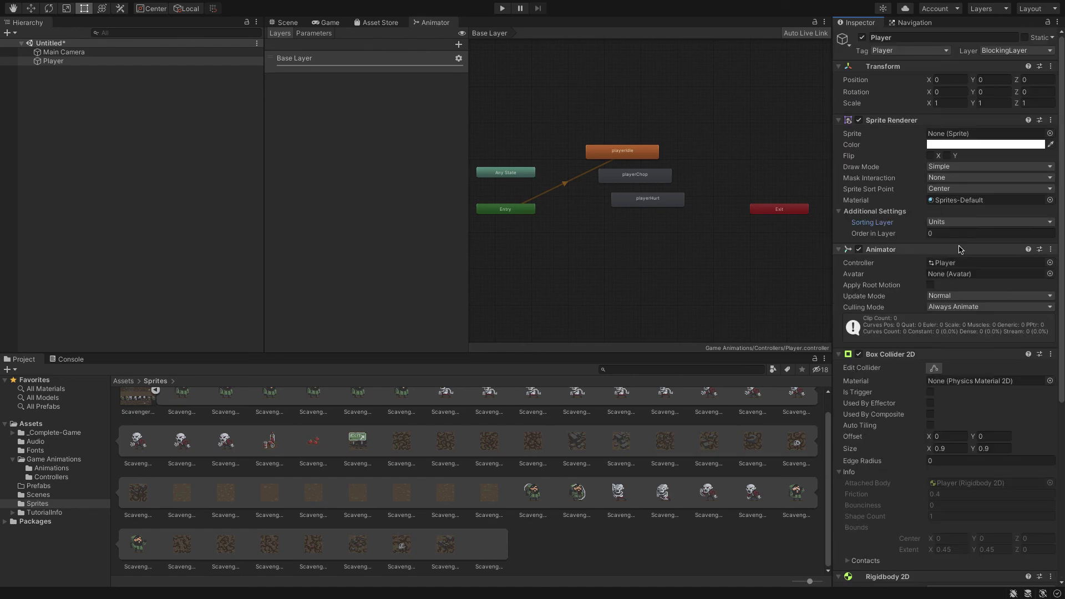
left_click(89, 52)
left_click(95, 61)
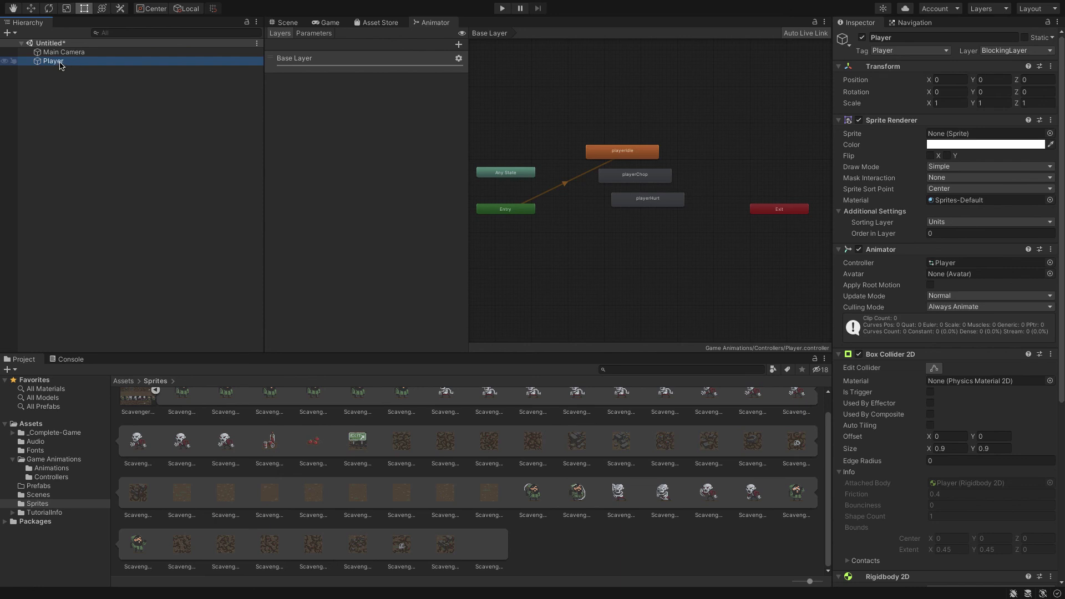
Drag Player into Prefabs to create the prefab, then delete Player from the scene.
left_click_drag(60, 66, 39, 488)
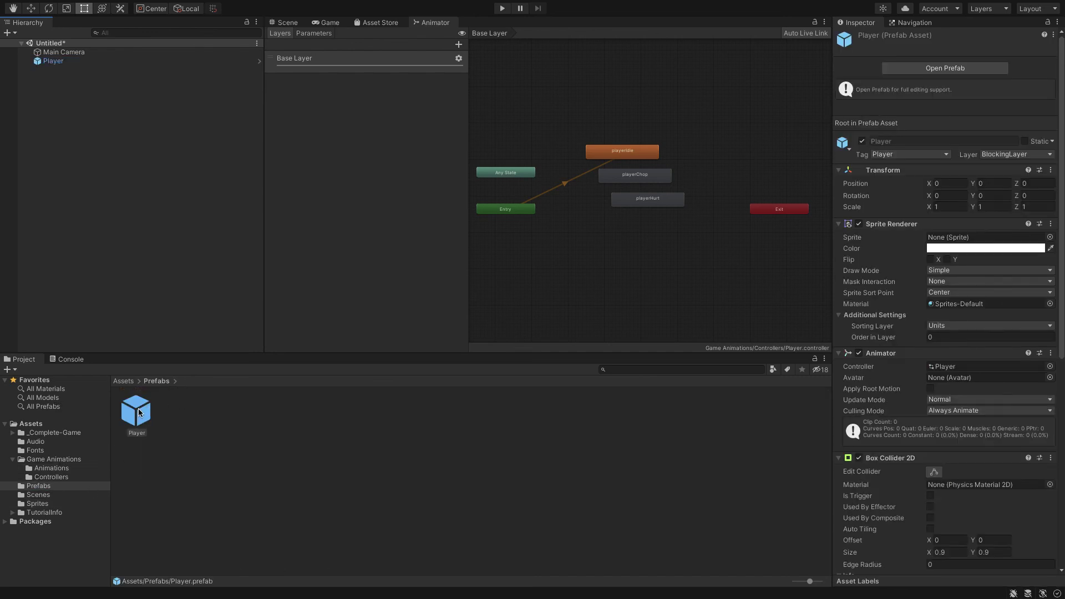
left_click(58, 62)
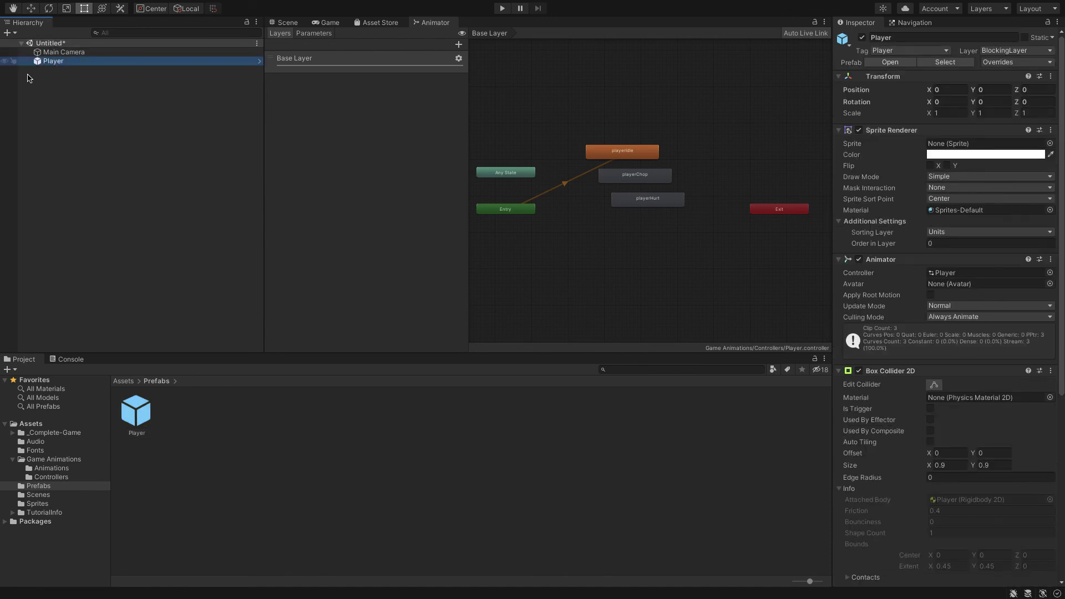
right_click(58, 61)
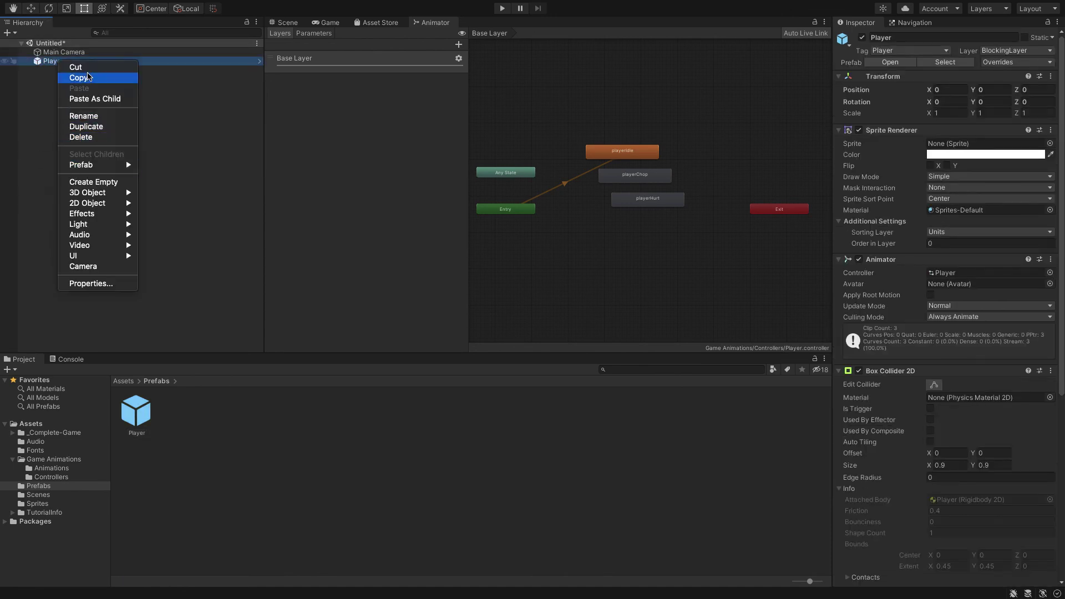
left_click(77, 138)
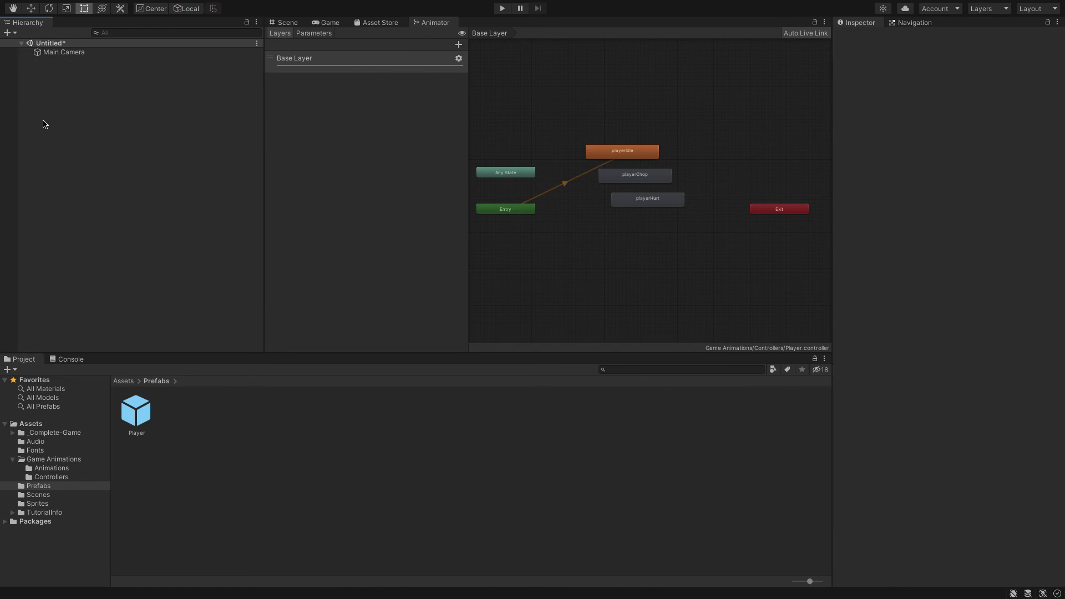
left_click(142, 420)
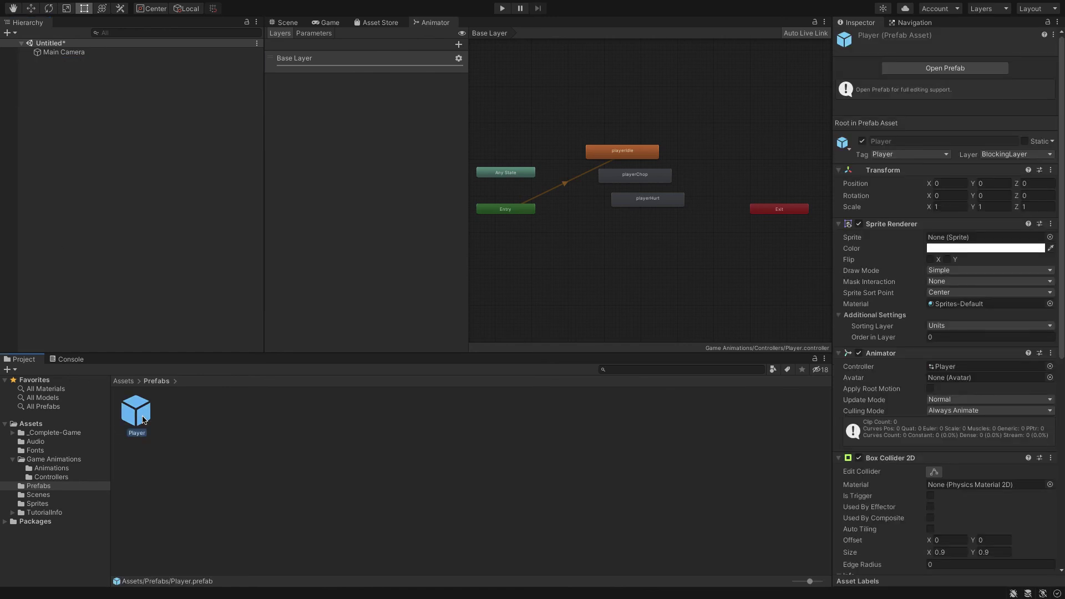